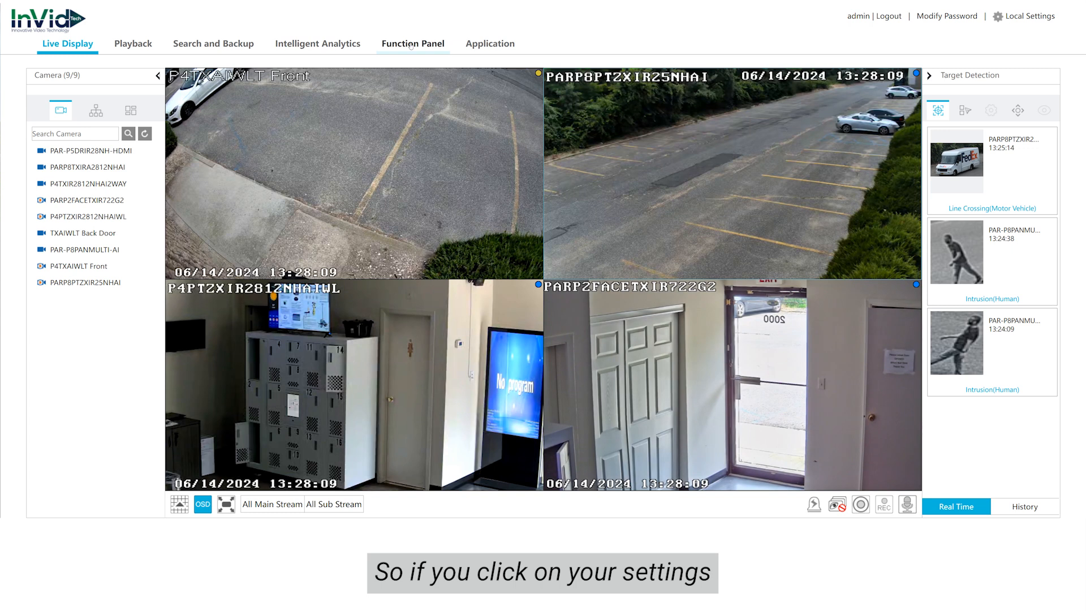
# Open the Perimeter Detection settings for AI events
pyautogui.click(412, 46)
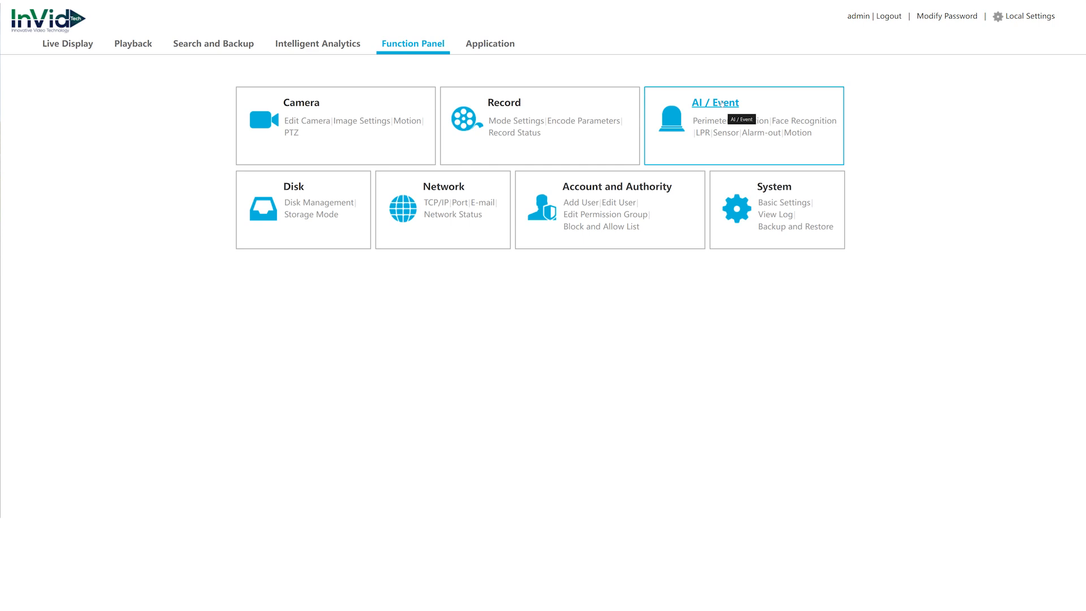
pyautogui.click(723, 103)
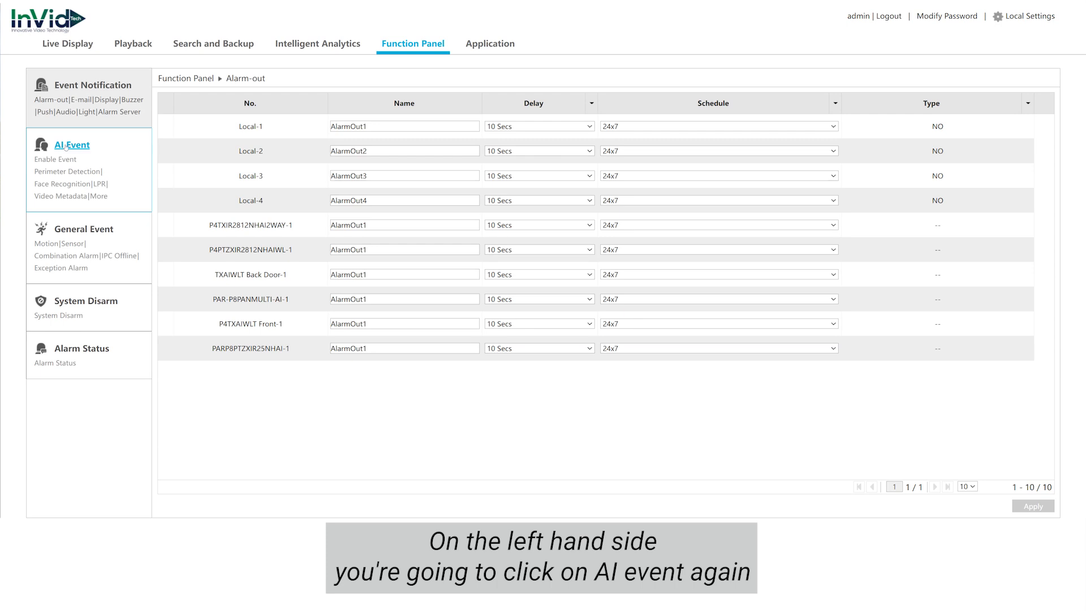
pyautogui.click(66, 146)
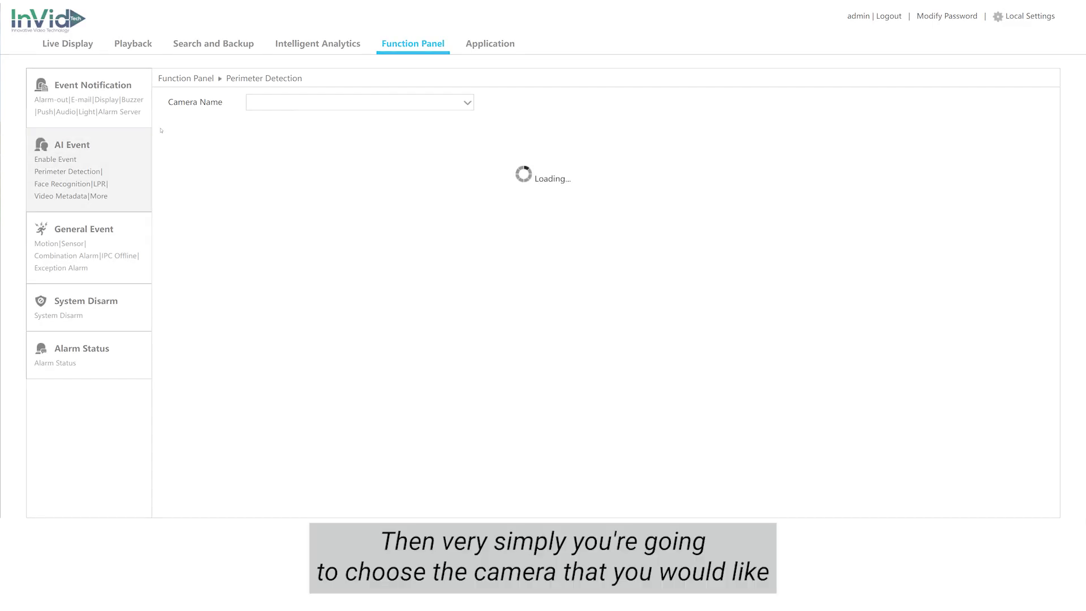
# Show the line crossing settings of camera P4TXIR2812NHAI2WAY, and switch to camera P4TXAIWLT Front
pyautogui.click(360, 101)
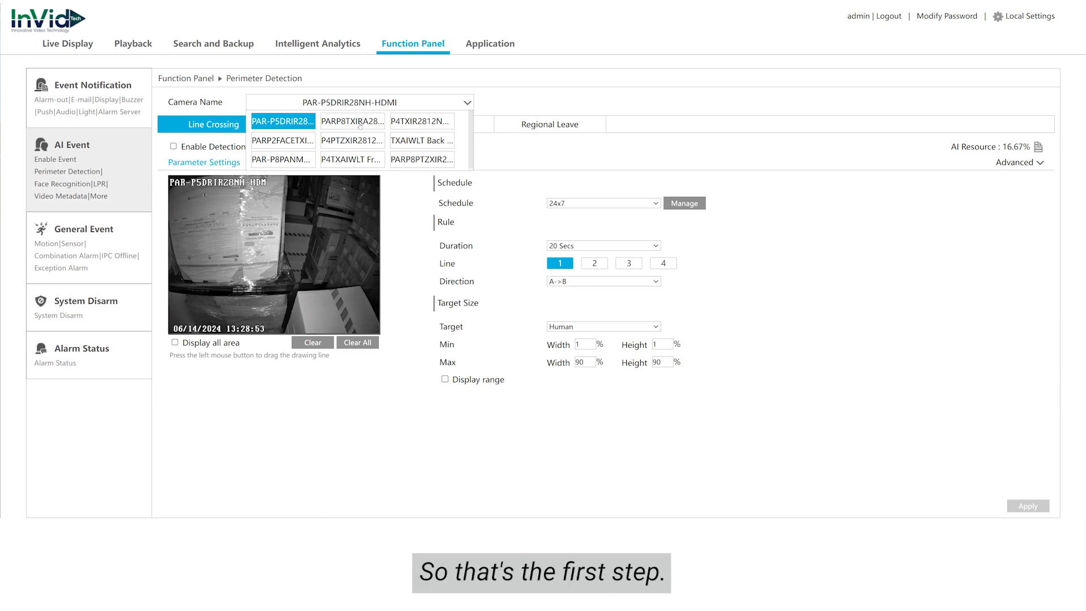
pyautogui.click(433, 124)
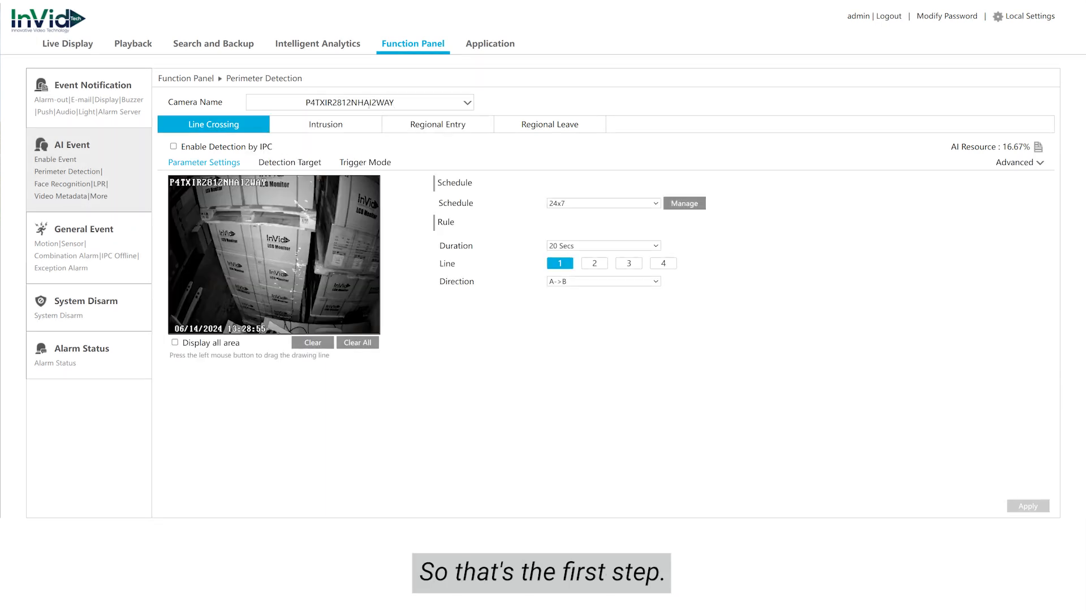
pyautogui.click(351, 102)
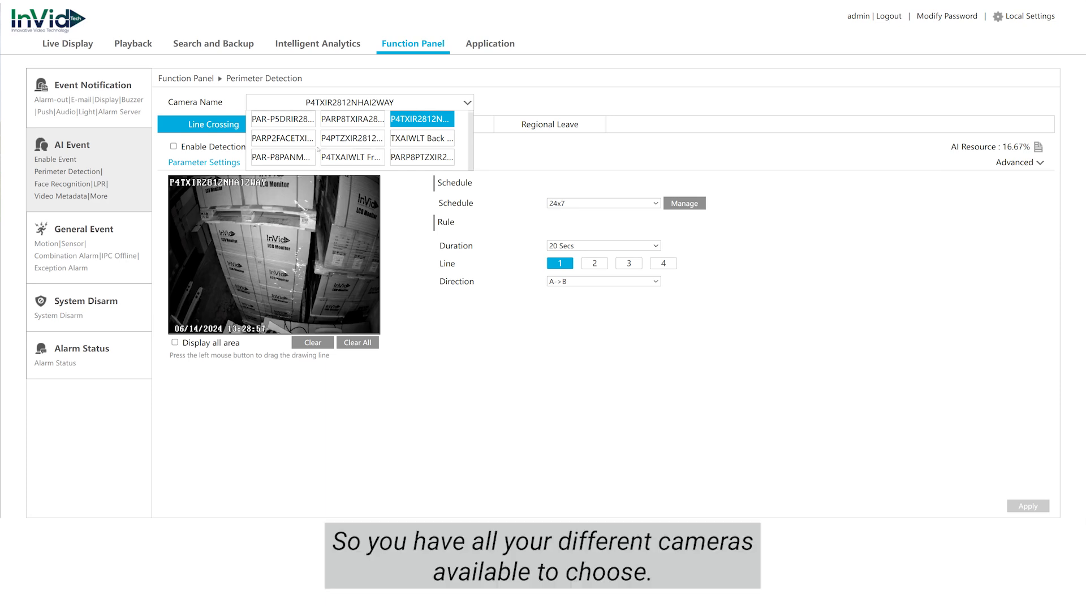
pyautogui.click(346, 158)
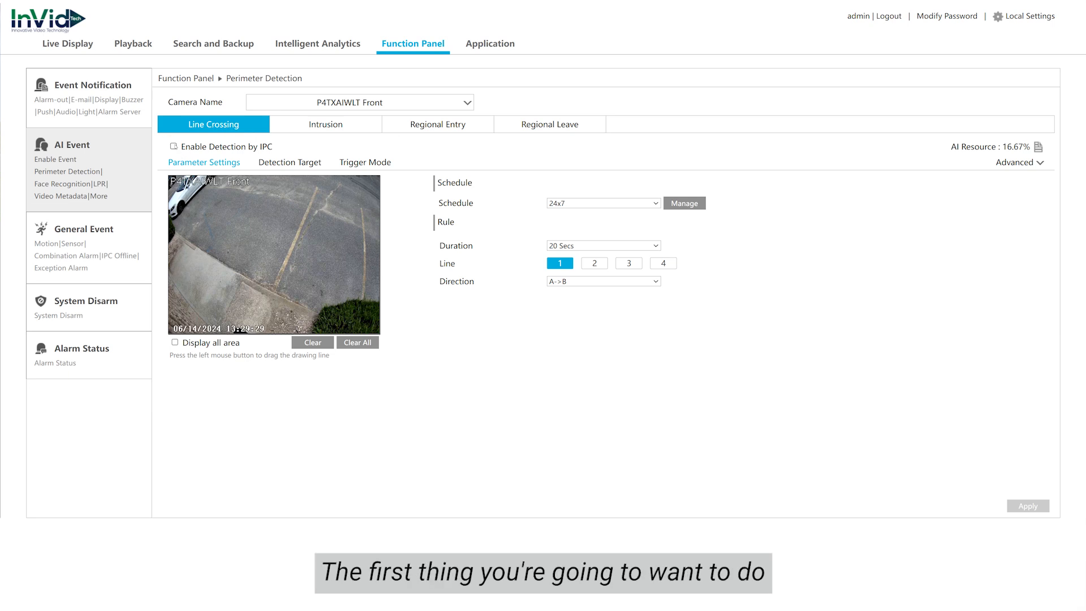
# Enable line crossing detection by IPC and draw line 1 diagonally across the concrete driveway in the camera image
pyautogui.click(174, 147)
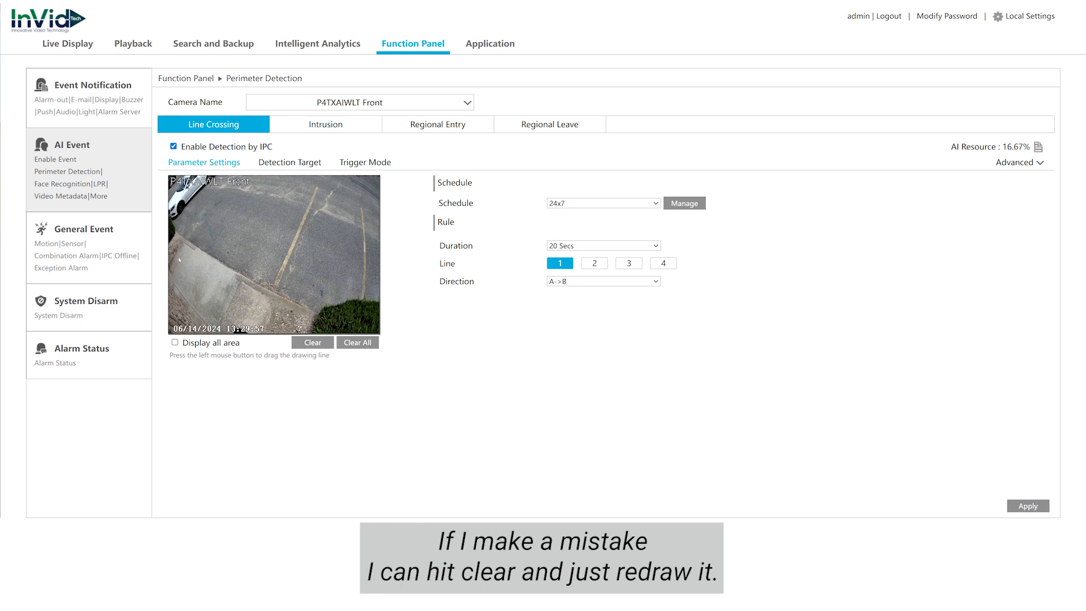
pyautogui.moveTo(229, 290); pyautogui.dragTo(247, 299)
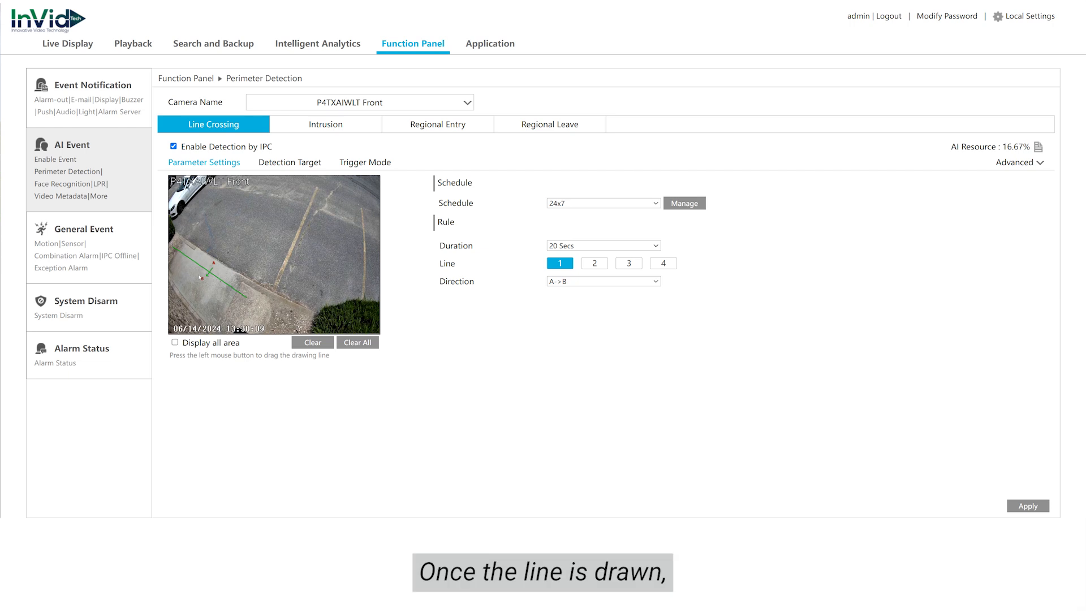
# Examine the available line crossing schedules and the form for adding a custom schedule, including its copy-to-days options
pyautogui.click(577, 205)
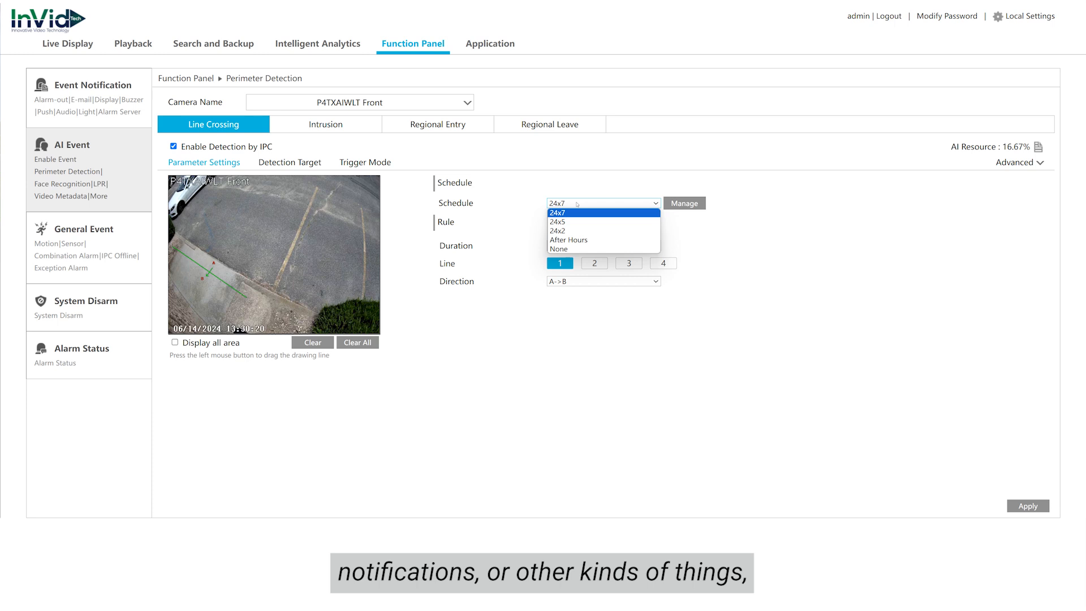
pyautogui.click(578, 205)
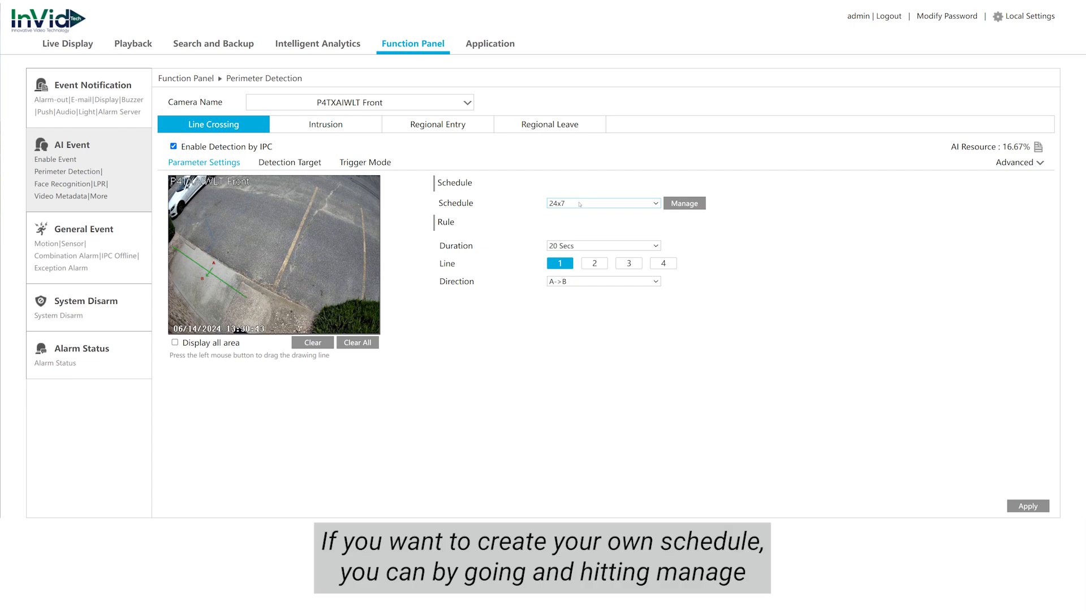
pyautogui.click(695, 207)
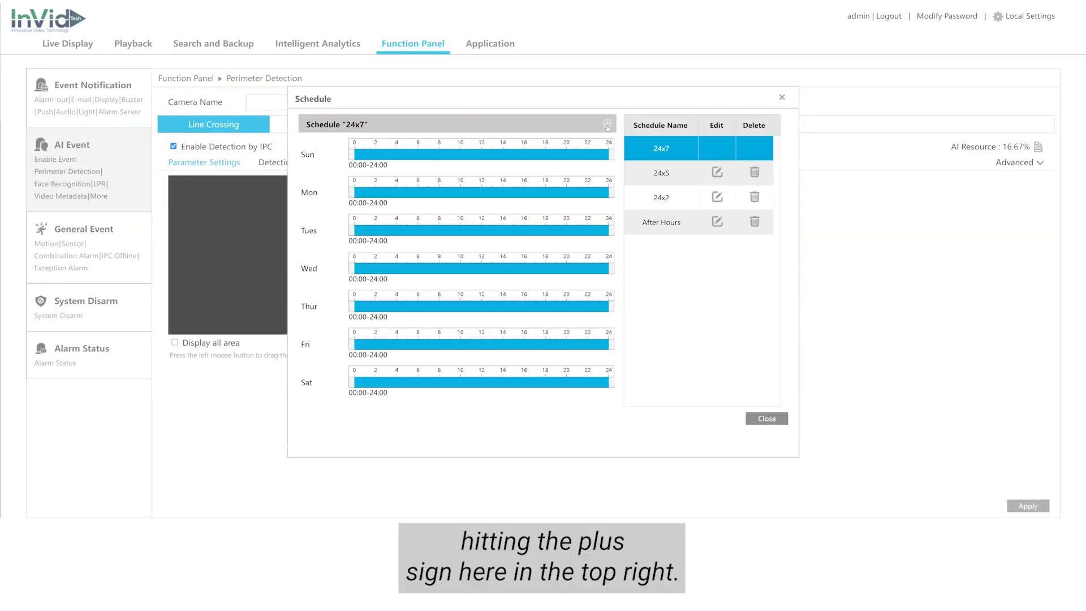
pyautogui.click(607, 125)
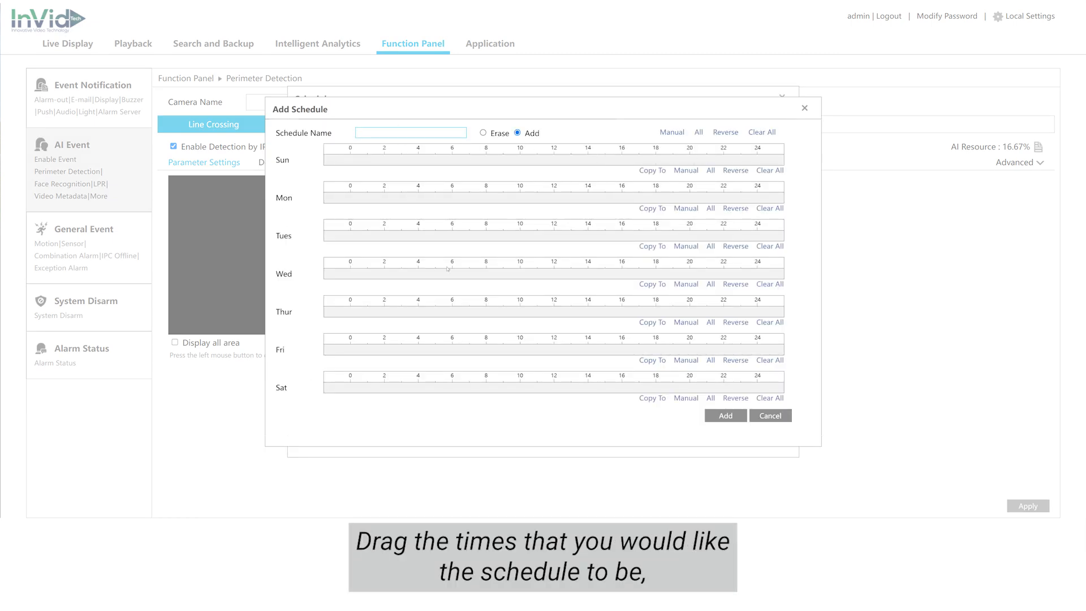
pyautogui.click(651, 172)
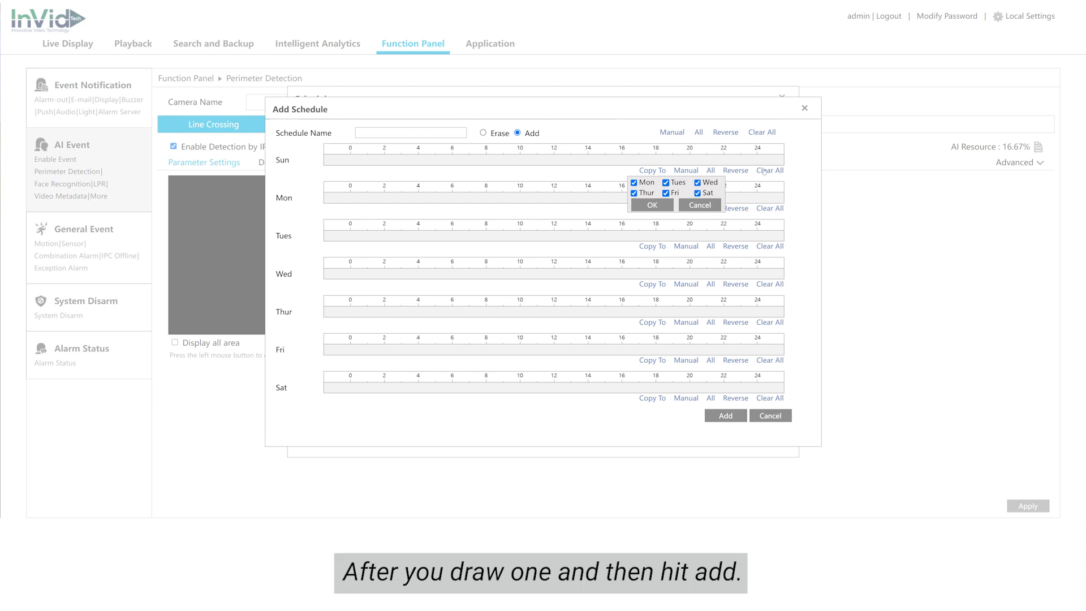
pyautogui.click(700, 205)
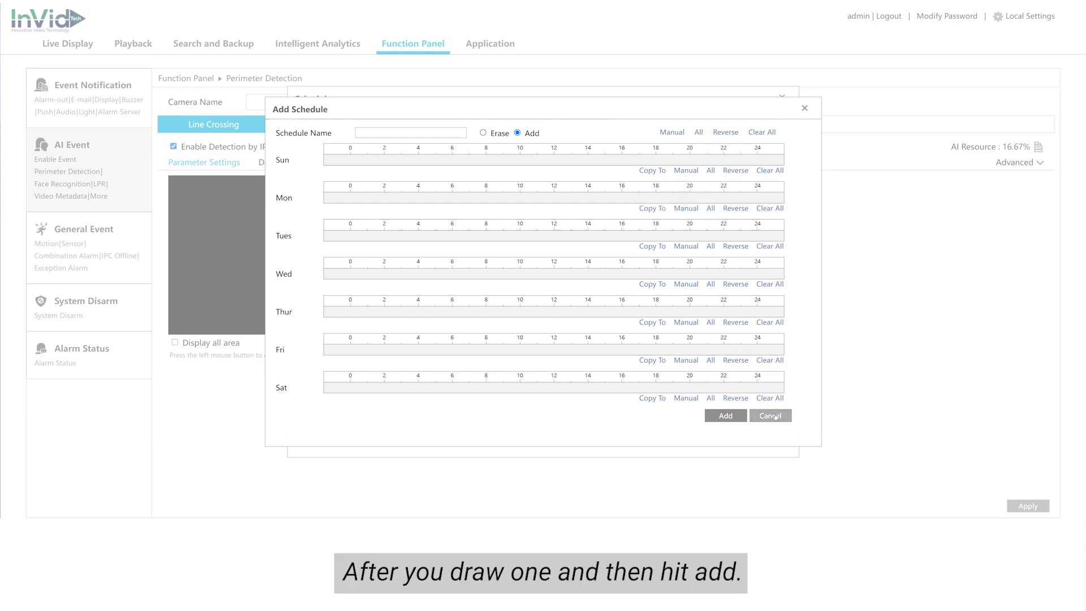
pyautogui.click(775, 417)
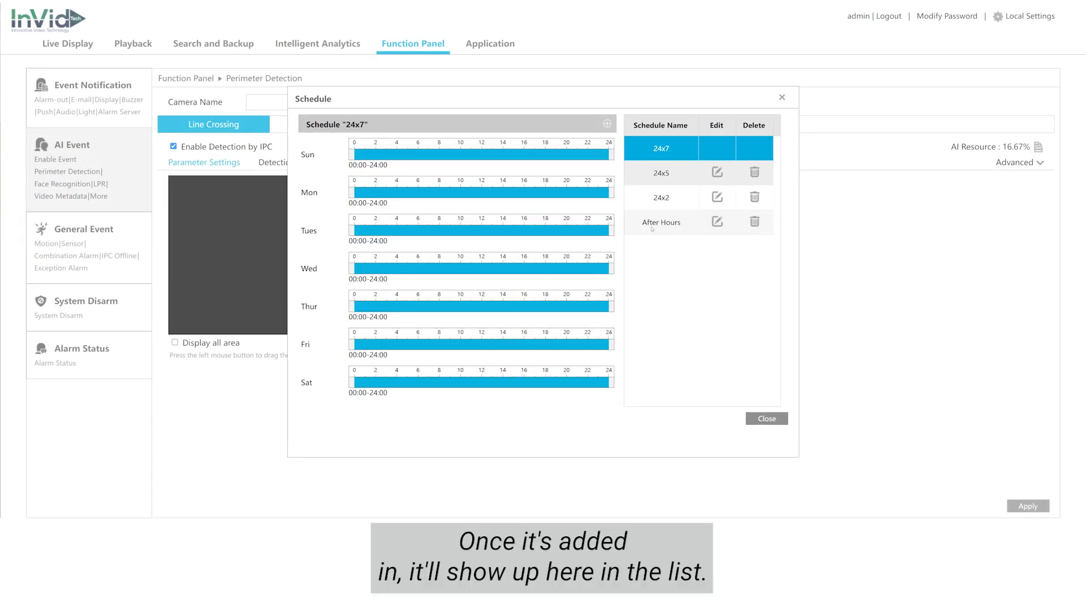
pyautogui.click(767, 418)
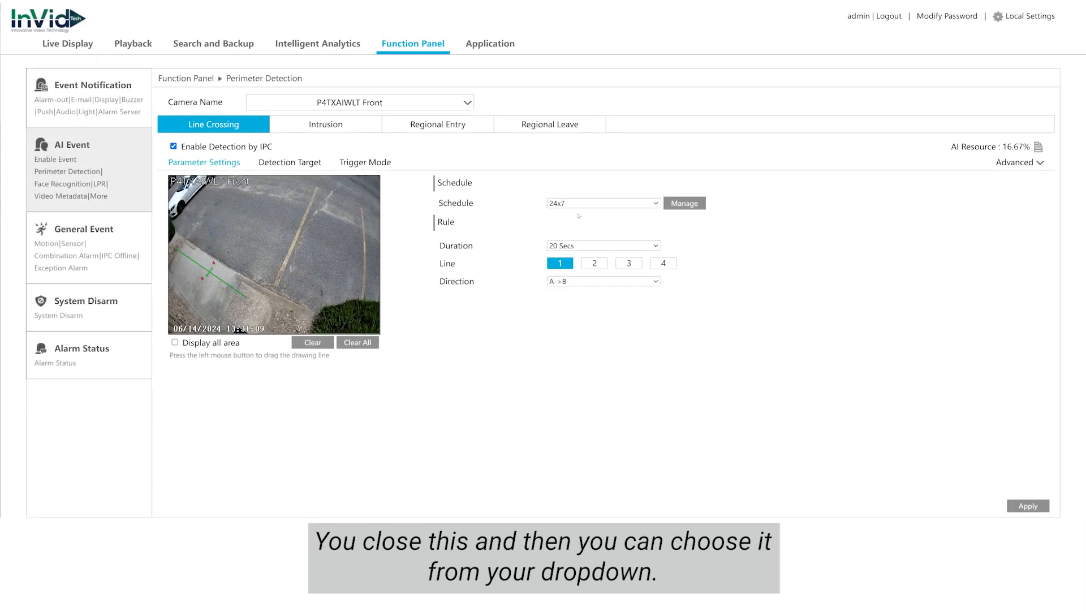
pyautogui.click(579, 203)
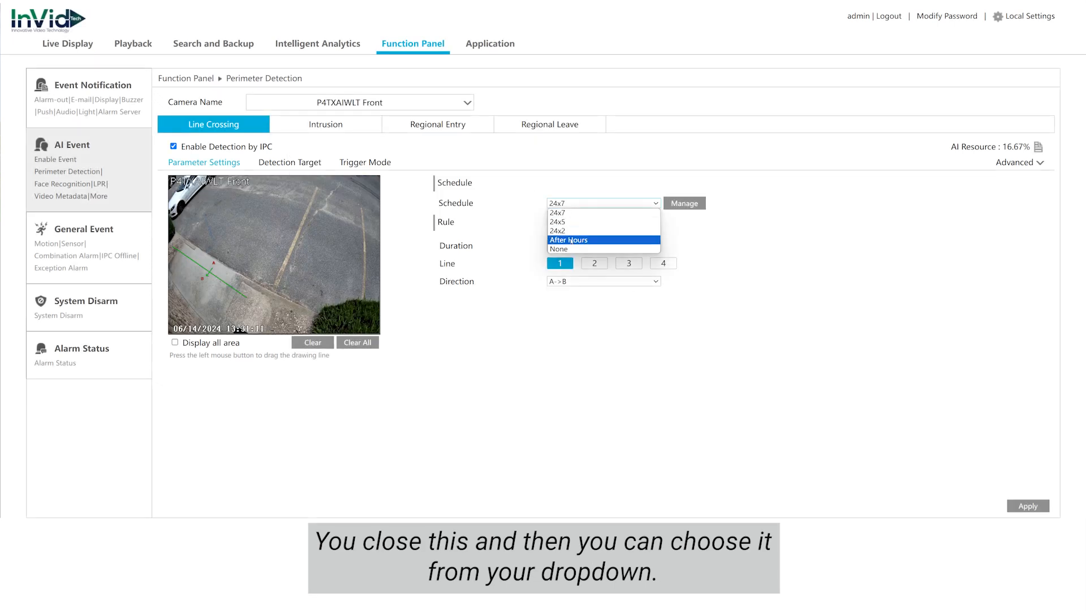
pyautogui.click(565, 203)
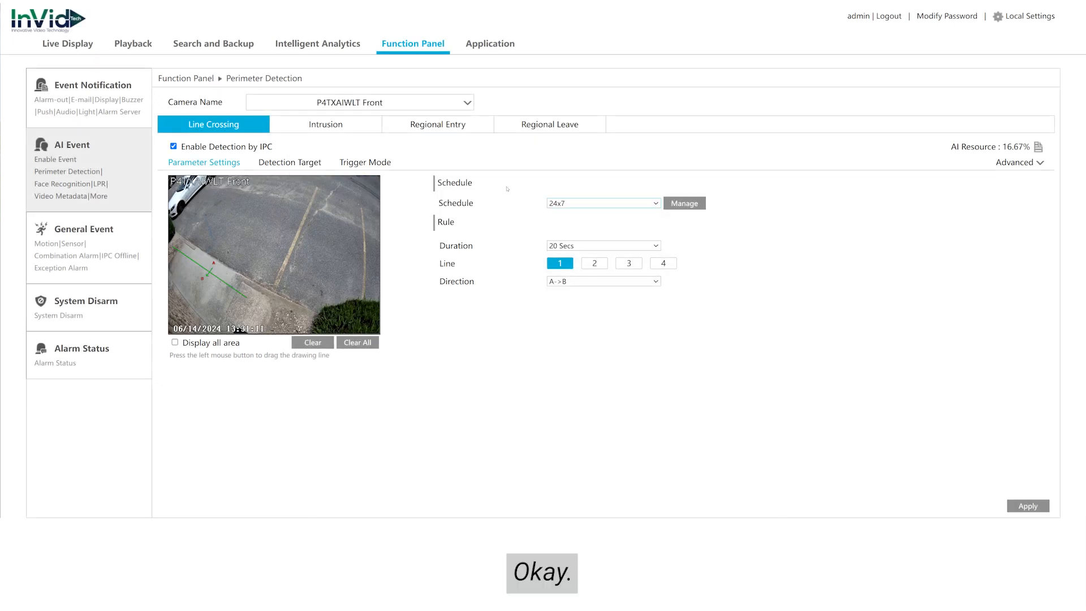
# Review the rule's duration choices and set the direction of line 1 to A<->B
pyautogui.click(577, 246)
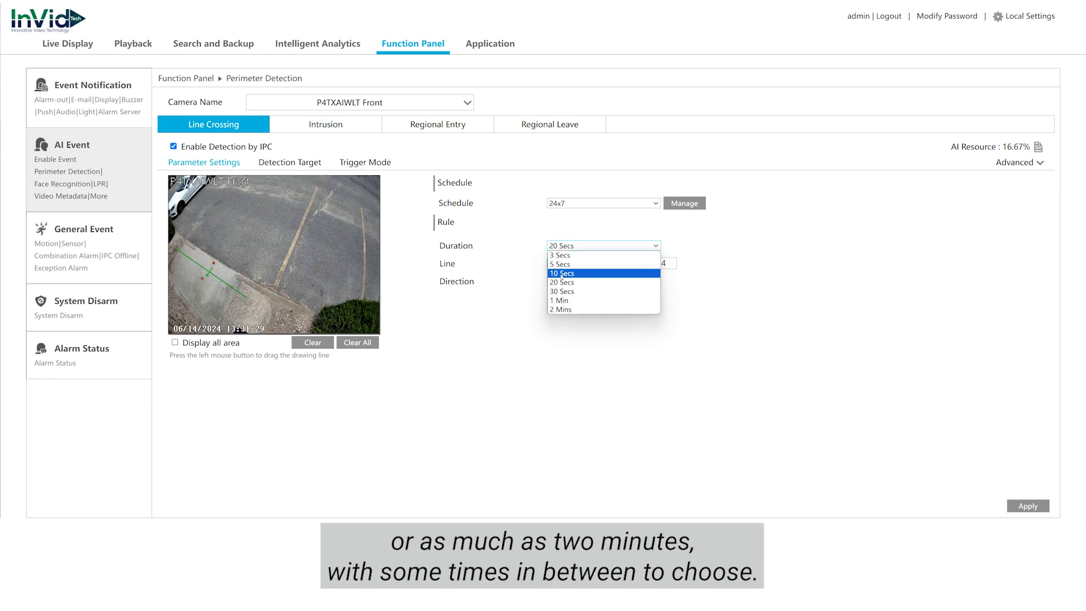
pyautogui.click(521, 267)
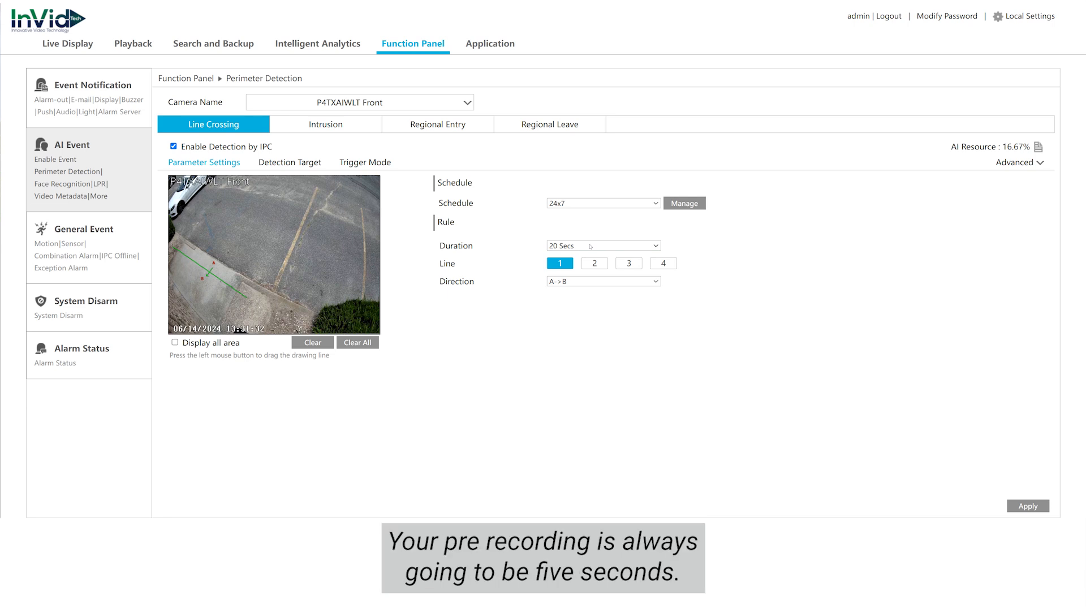
pyautogui.click(562, 282)
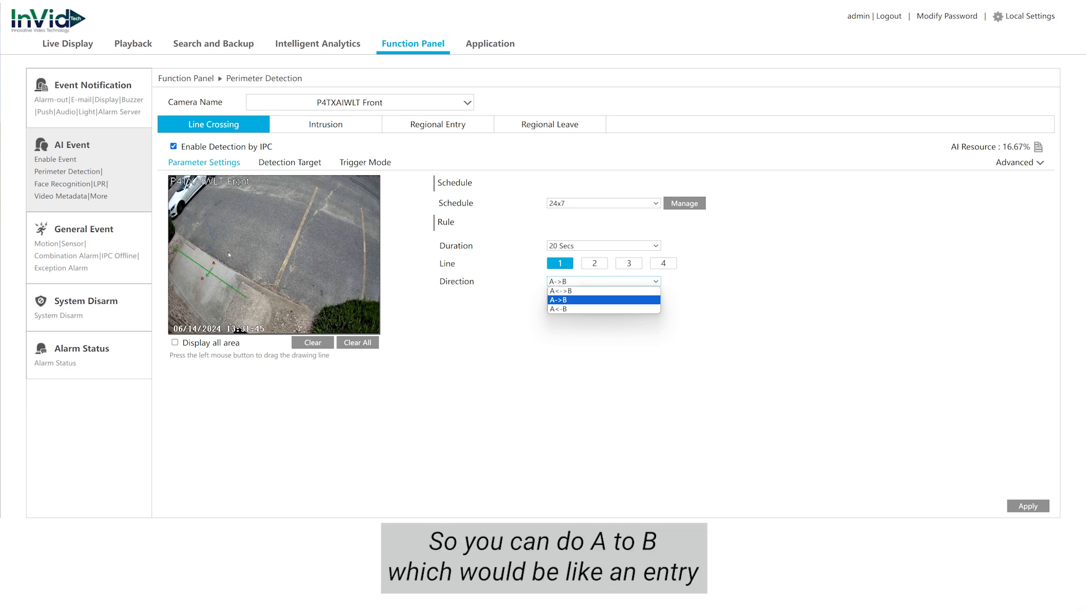
pyautogui.click(560, 291)
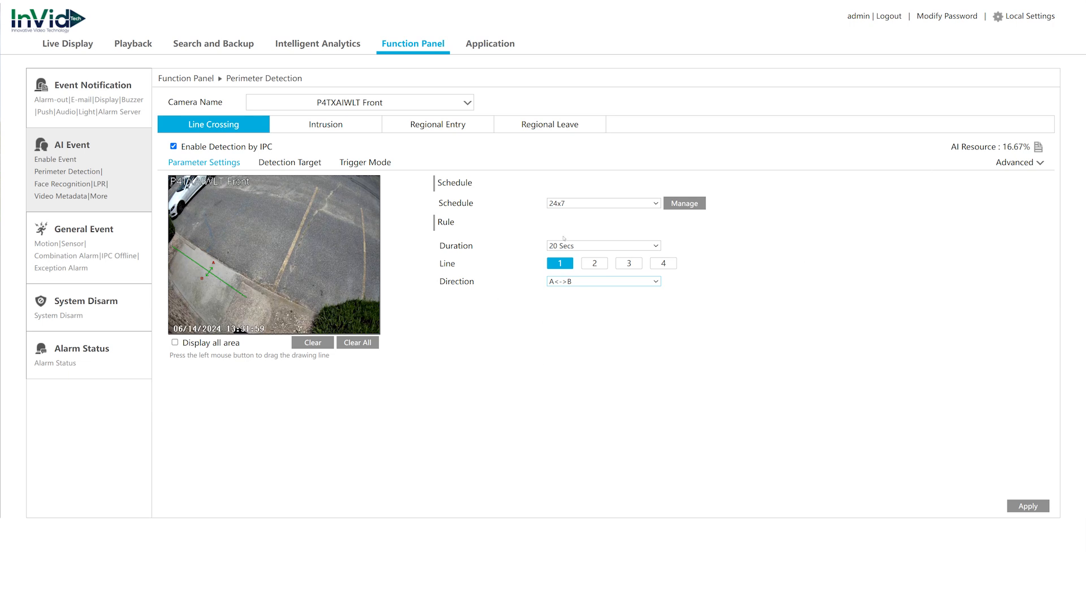
# Draw line 2 across the far end of the parking lot and line 3 diagonally over the parking space, and apply the settings
pyautogui.click(593, 264)
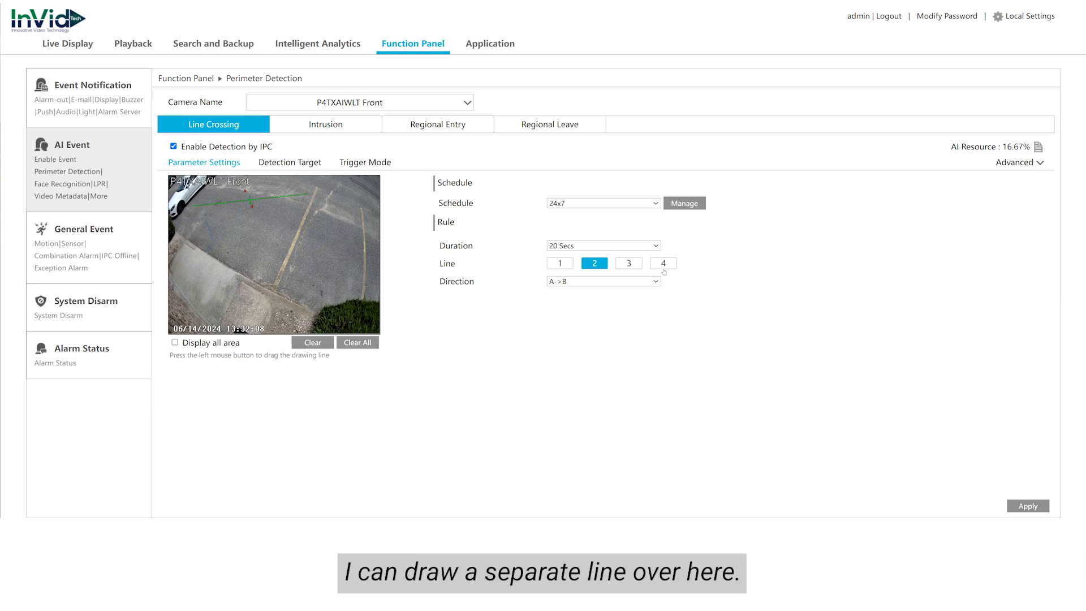
pyautogui.click(628, 263)
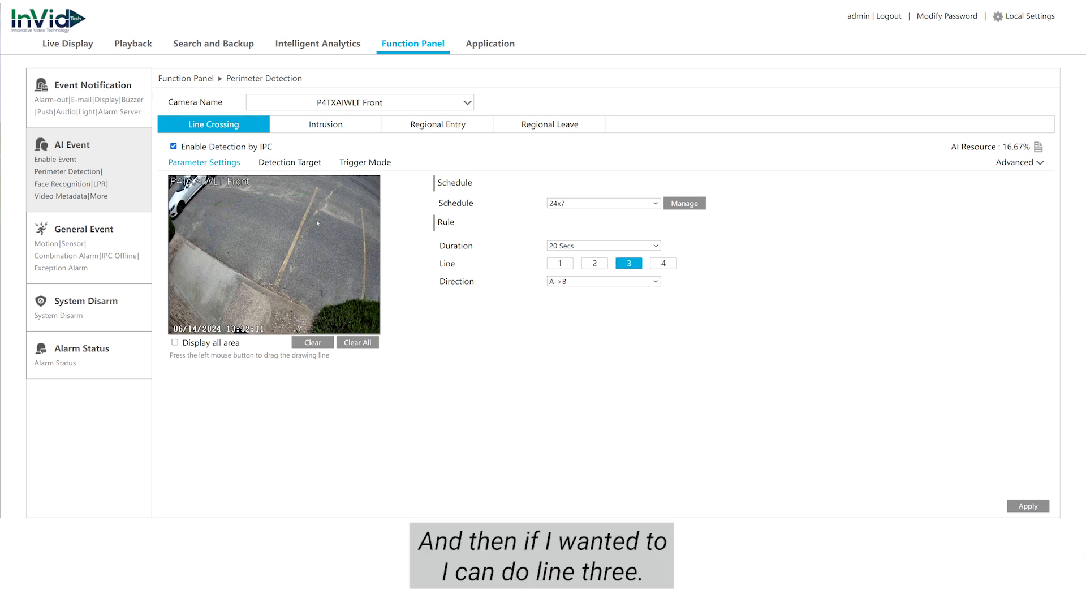
pyautogui.moveTo(373, 322); pyautogui.dragTo(362, 302)
pyautogui.click(591, 281)
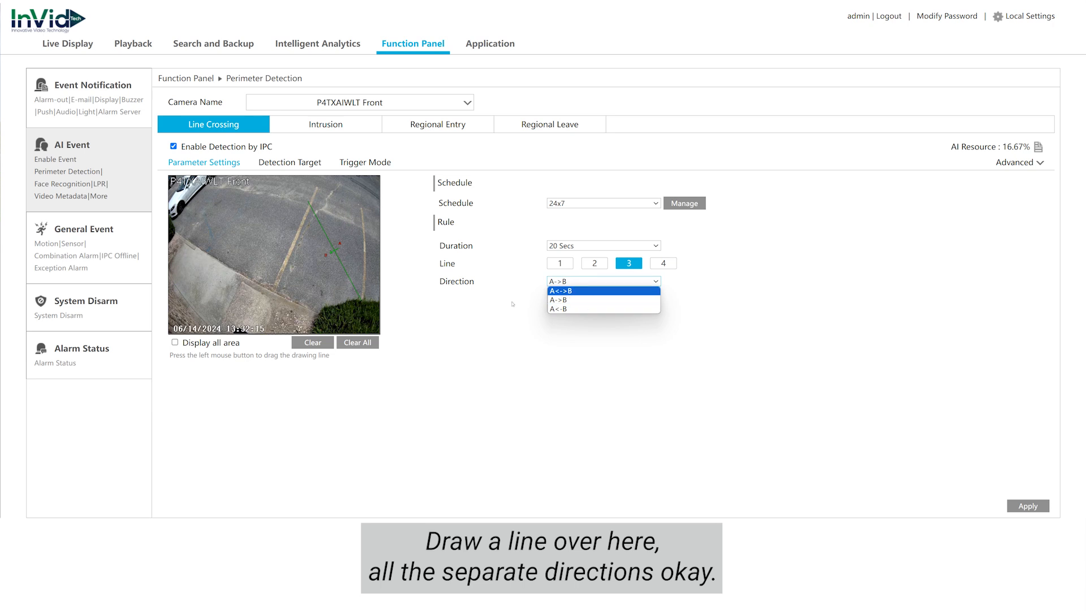
pyautogui.click(541, 273)
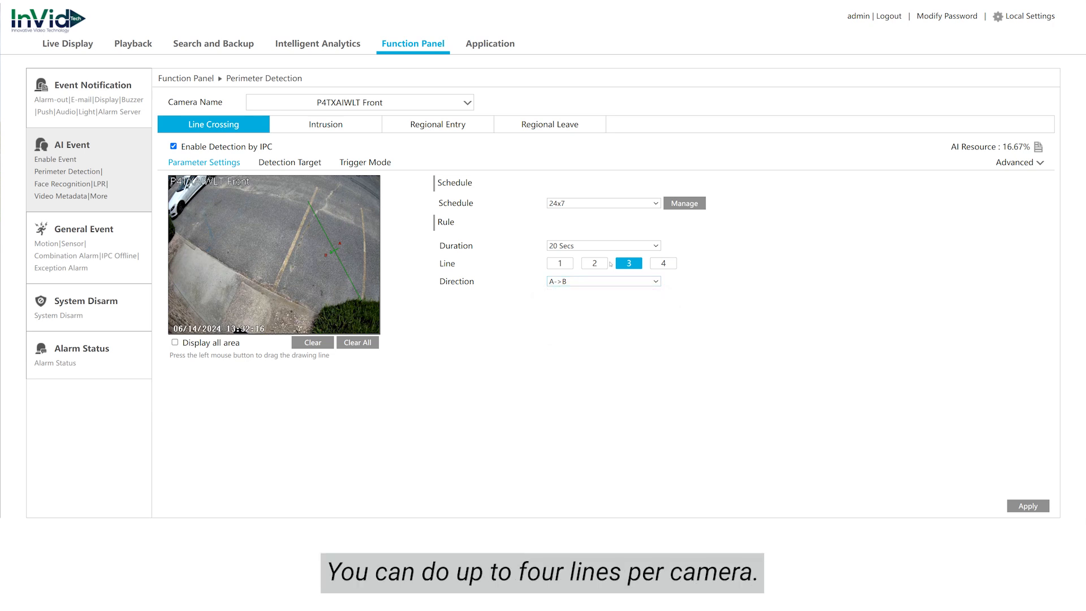
pyautogui.click(1029, 507)
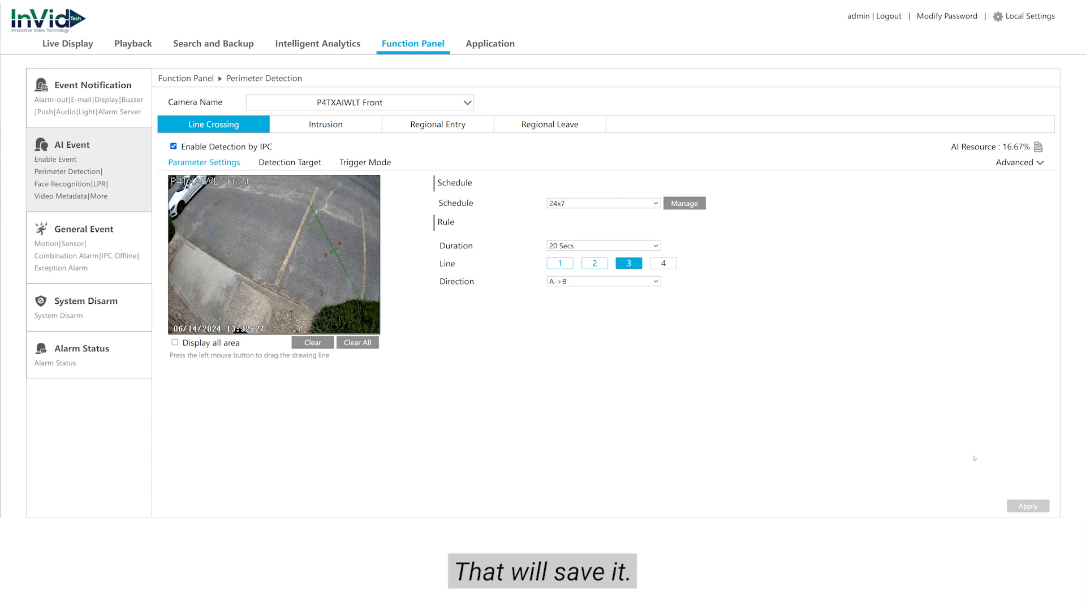
# Limit the line crossing detection targets to Human only, trying Non-motor Vehicle on and off
pyautogui.click(290, 164)
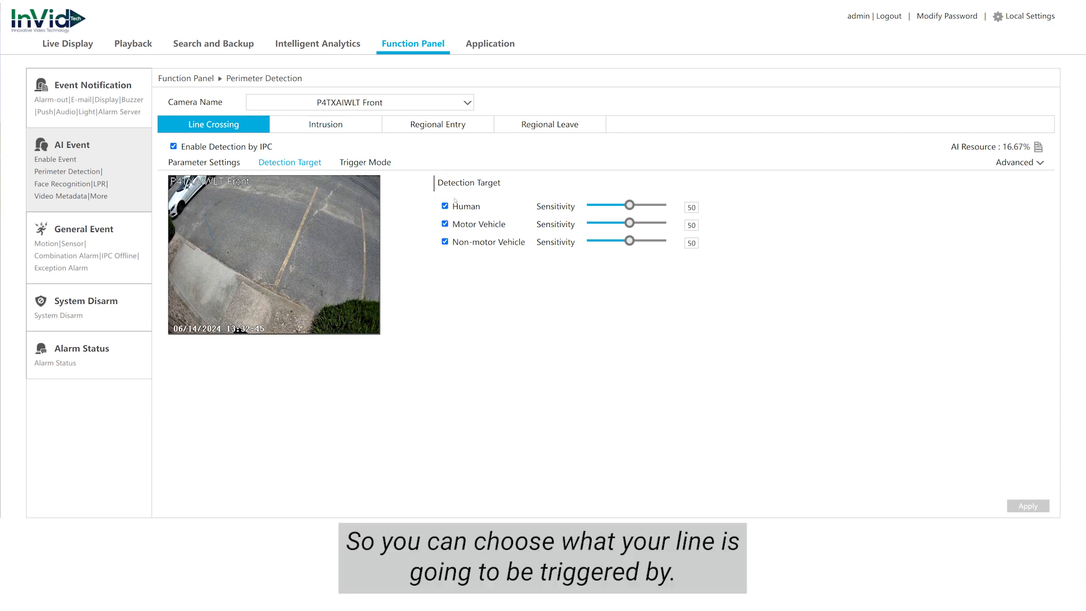
pyautogui.click(445, 224)
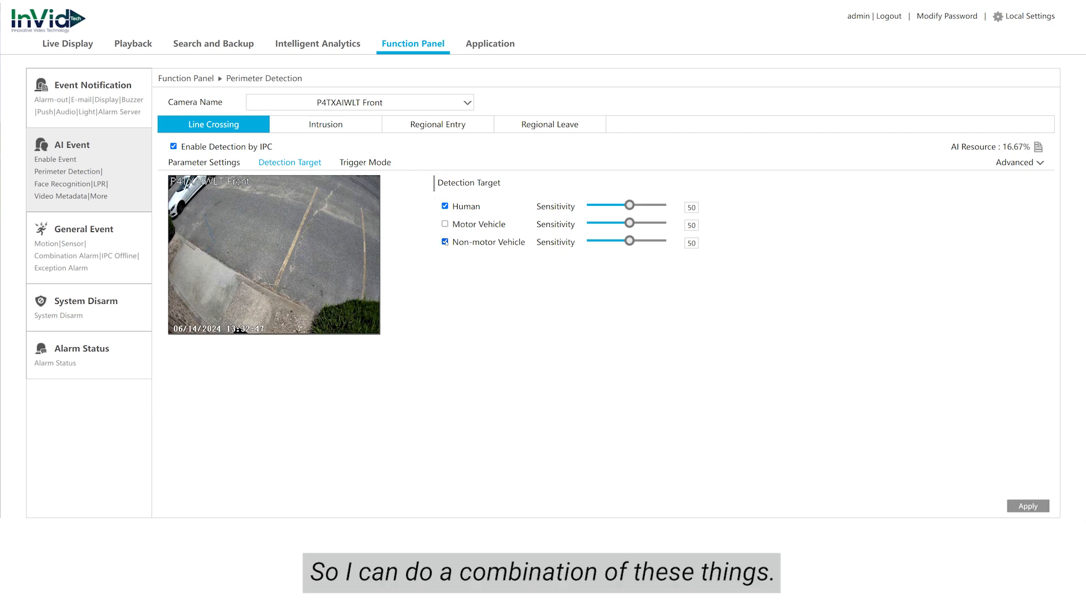
pyautogui.click(445, 242)
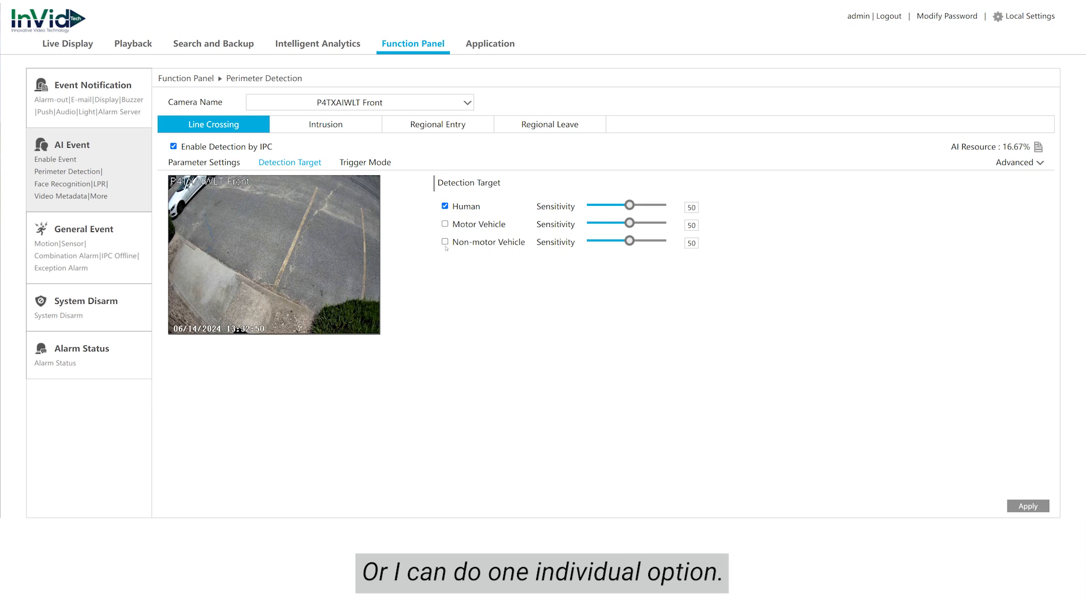
pyautogui.click(445, 241)
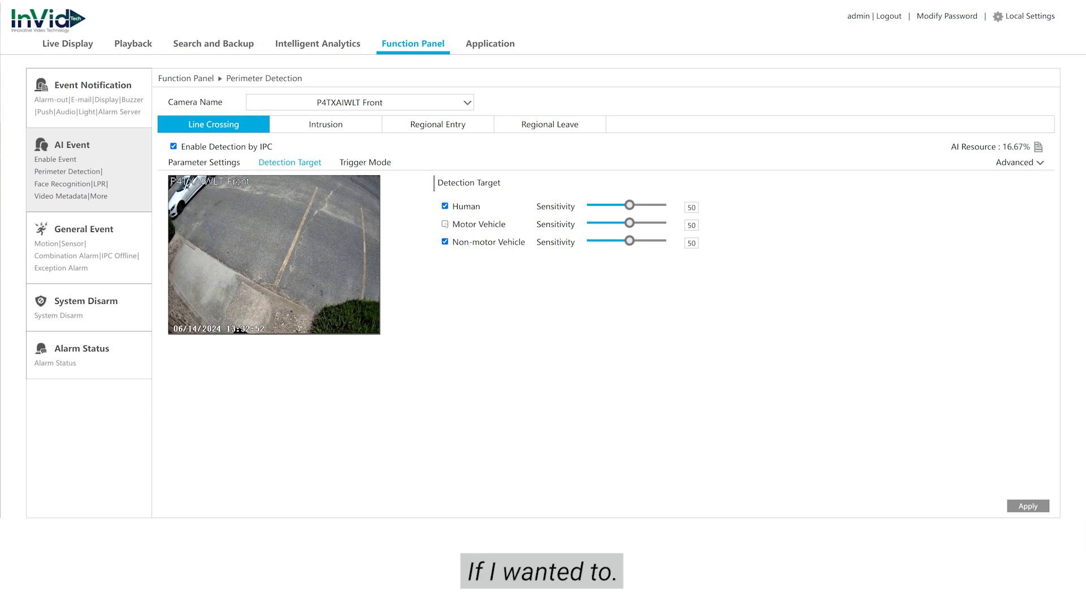
pyautogui.click(446, 242)
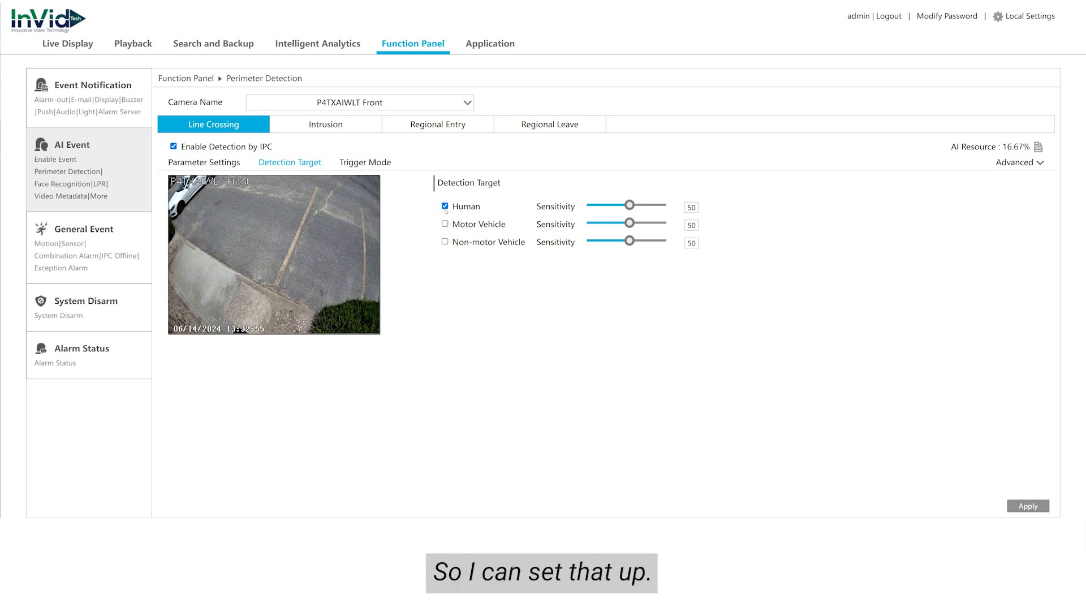
# Change the detection targets to Motor Vehicle and Non-motor Vehicle, excluding Human
pyautogui.click(445, 208)
pyautogui.click(445, 225)
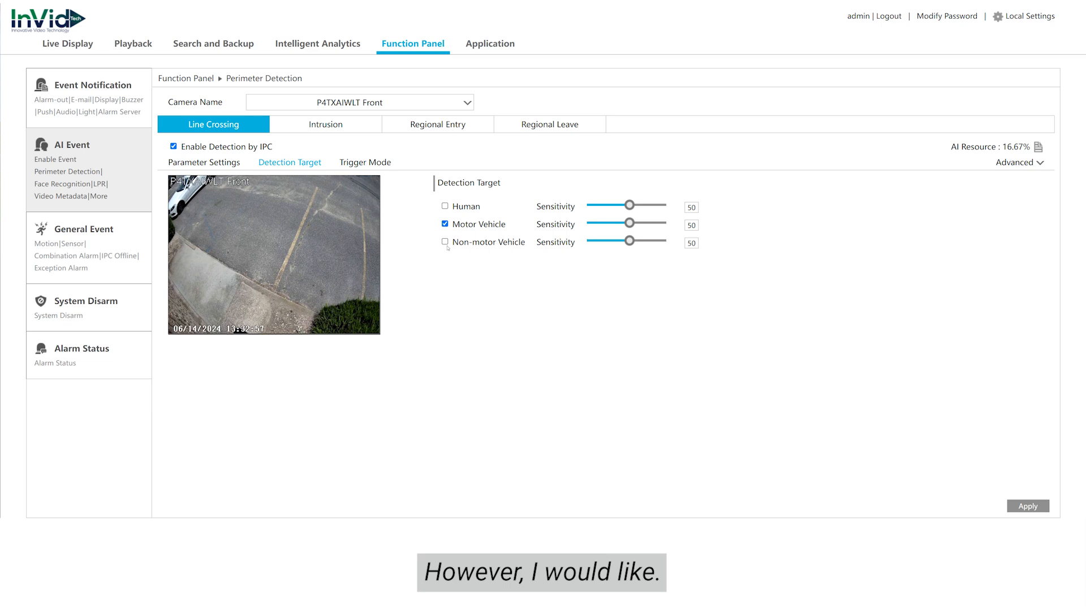
pyautogui.click(445, 242)
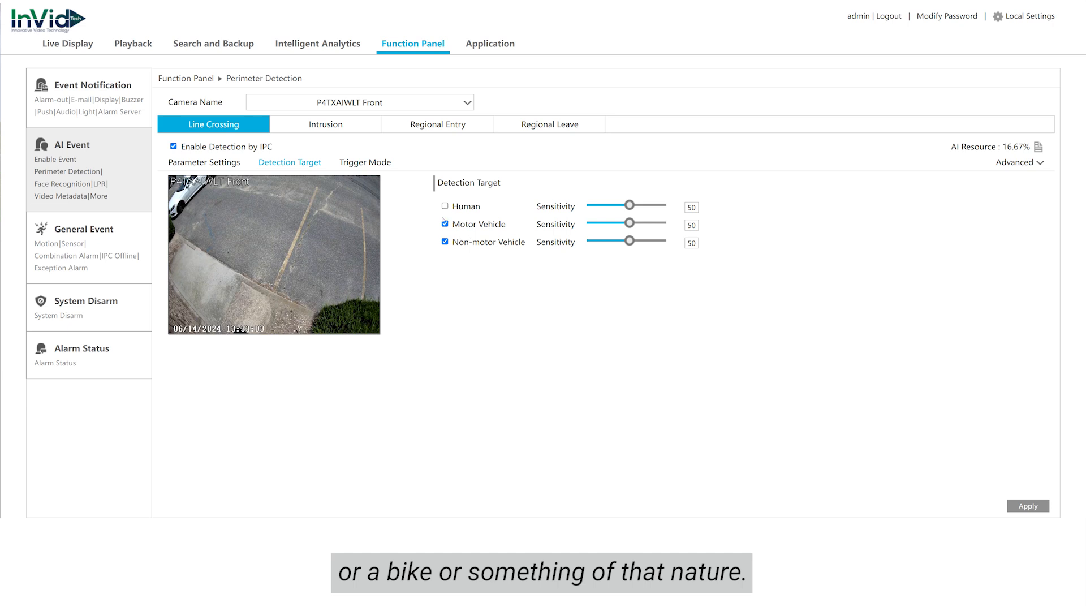
# Set the line crossing detection targets to Human, Motor Vehicle and Non-motor Vehicle, and apply the settings
pyautogui.click(445, 224)
pyautogui.click(445, 242)
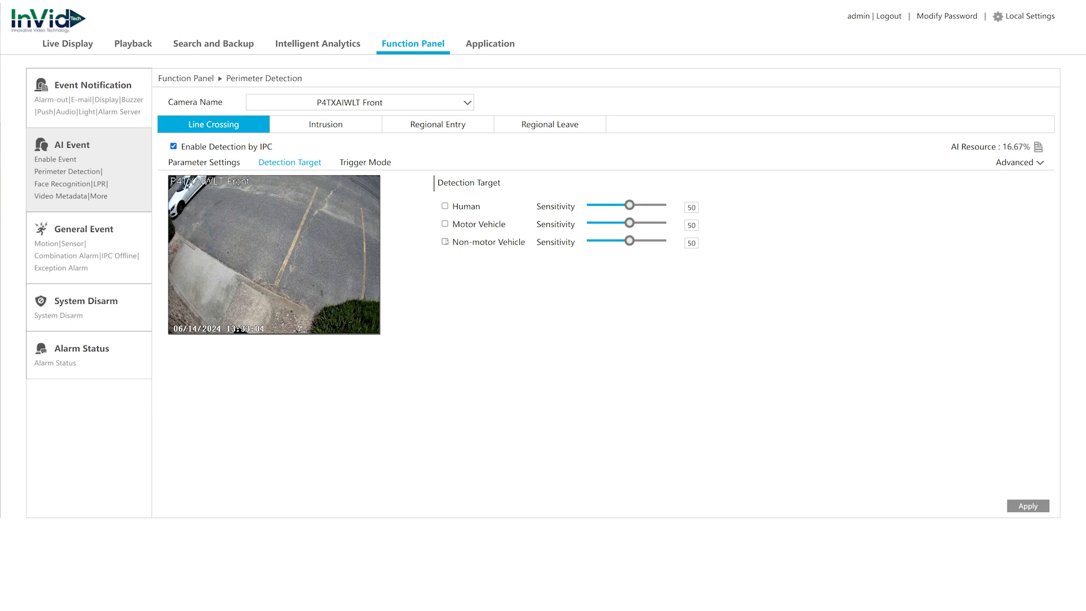
pyautogui.click(445, 206)
pyautogui.click(445, 224)
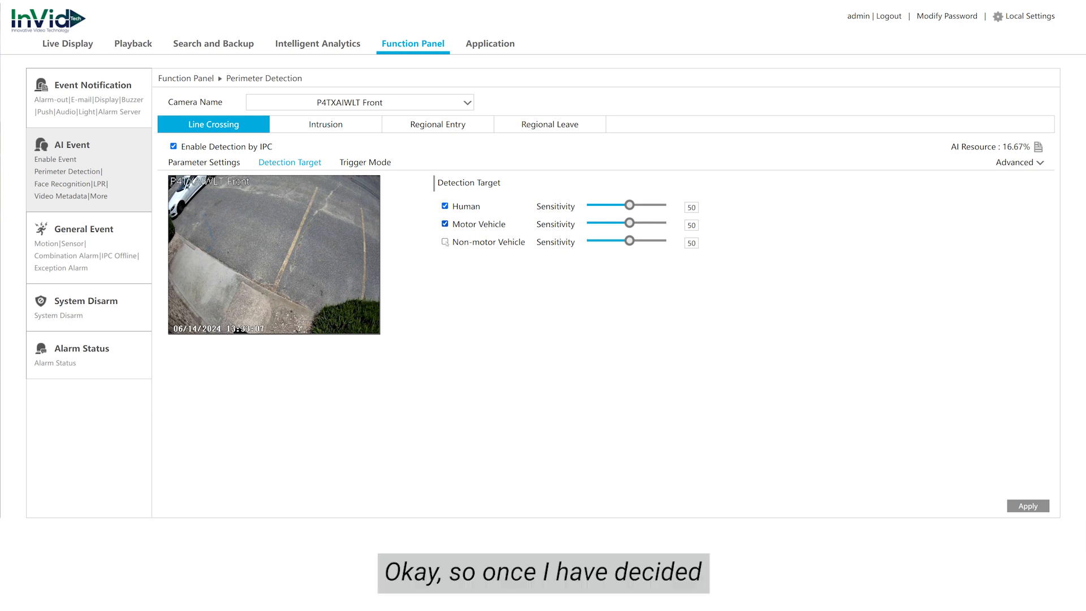
pyautogui.click(445, 242)
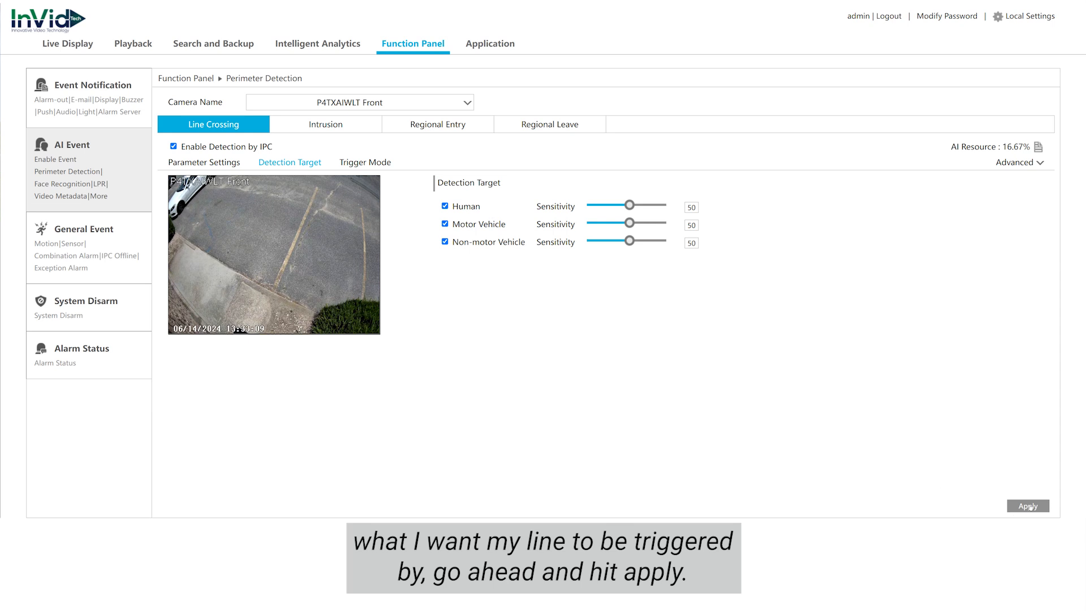
pyautogui.click(1029, 507)
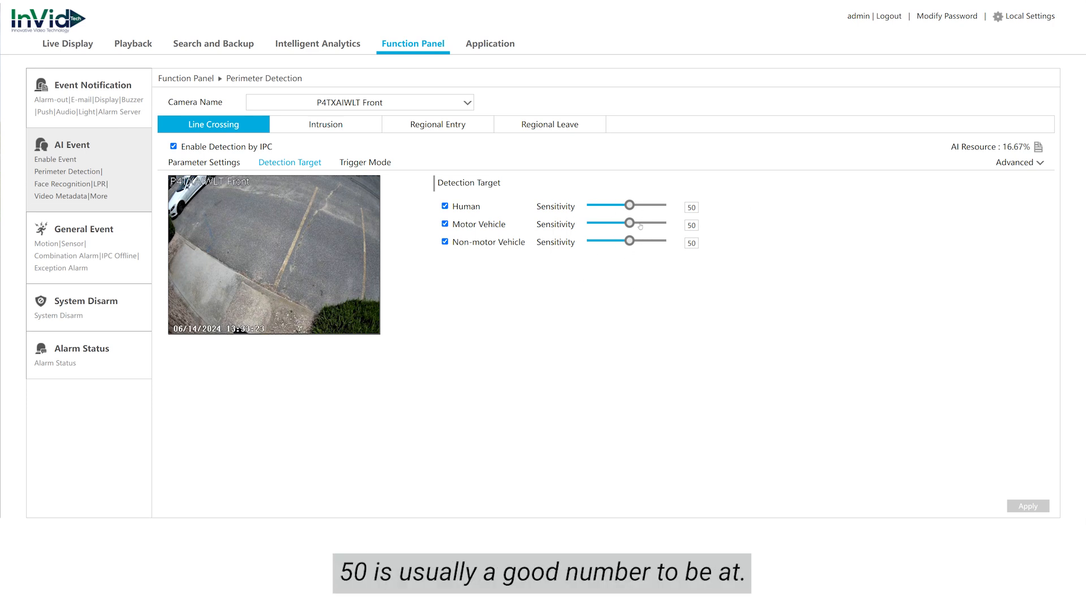
# In the line crossing trigger mode, switch the Push notification trigger off and back on
pyautogui.click(365, 163)
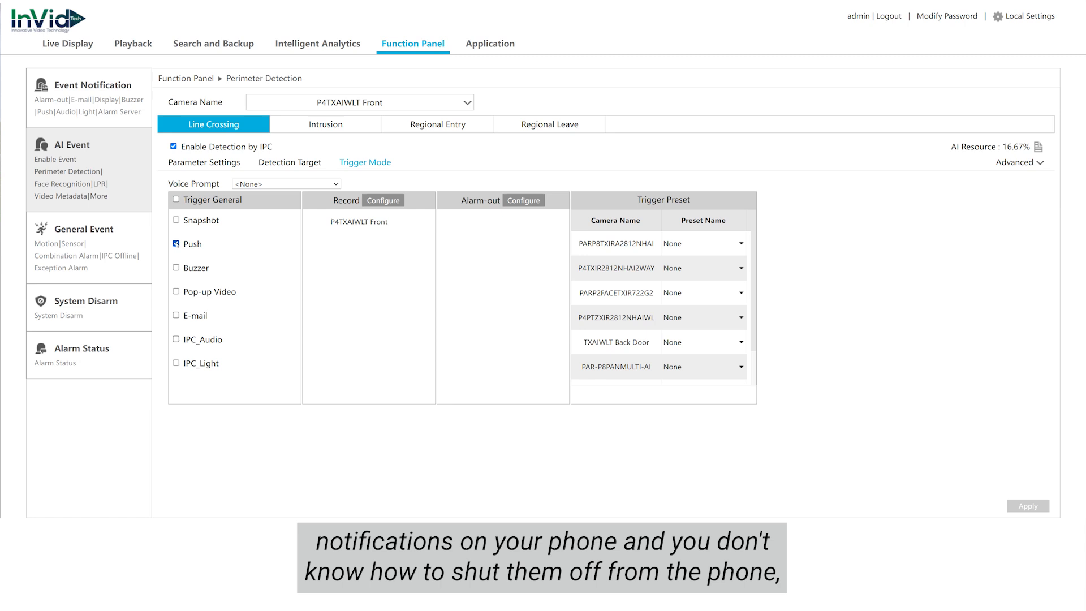
pyautogui.click(176, 244)
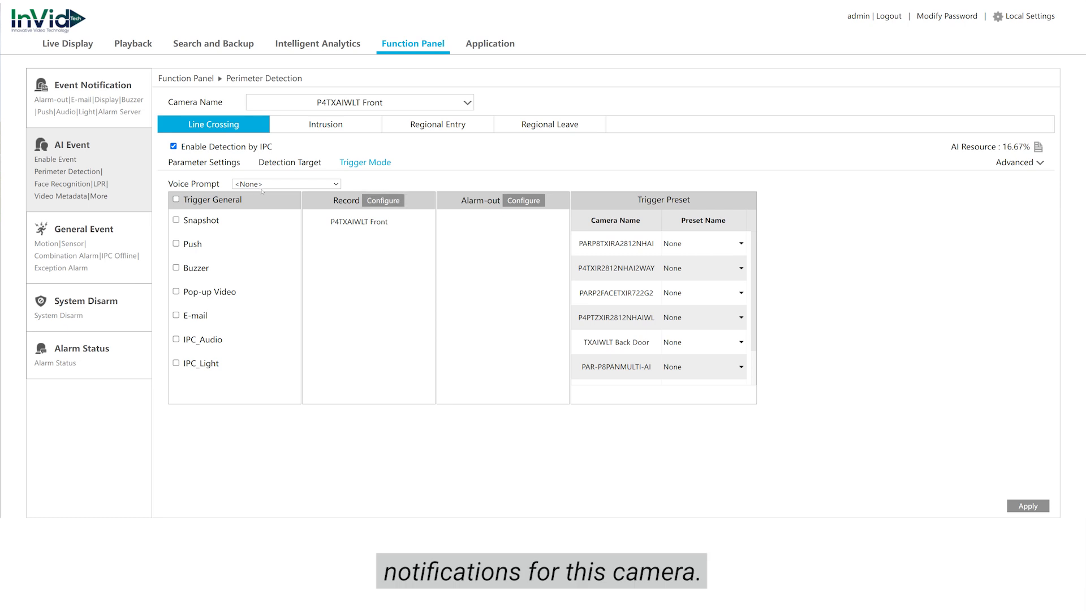
pyautogui.click(176, 244)
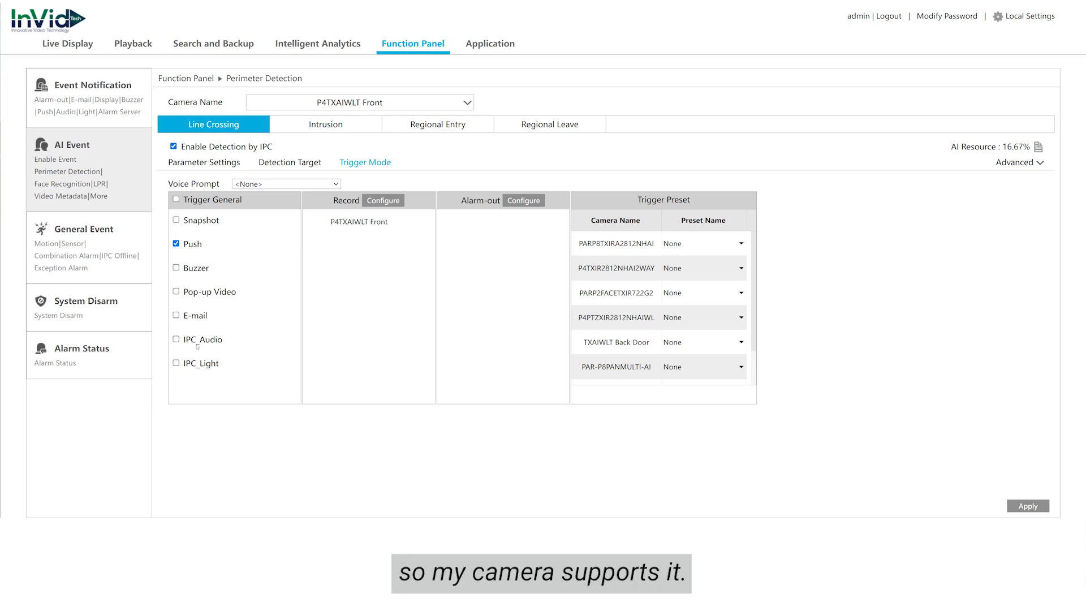
# Try the IPC_Audio and IPC_Light triggers on and off for the line crossing event
pyautogui.click(176, 340)
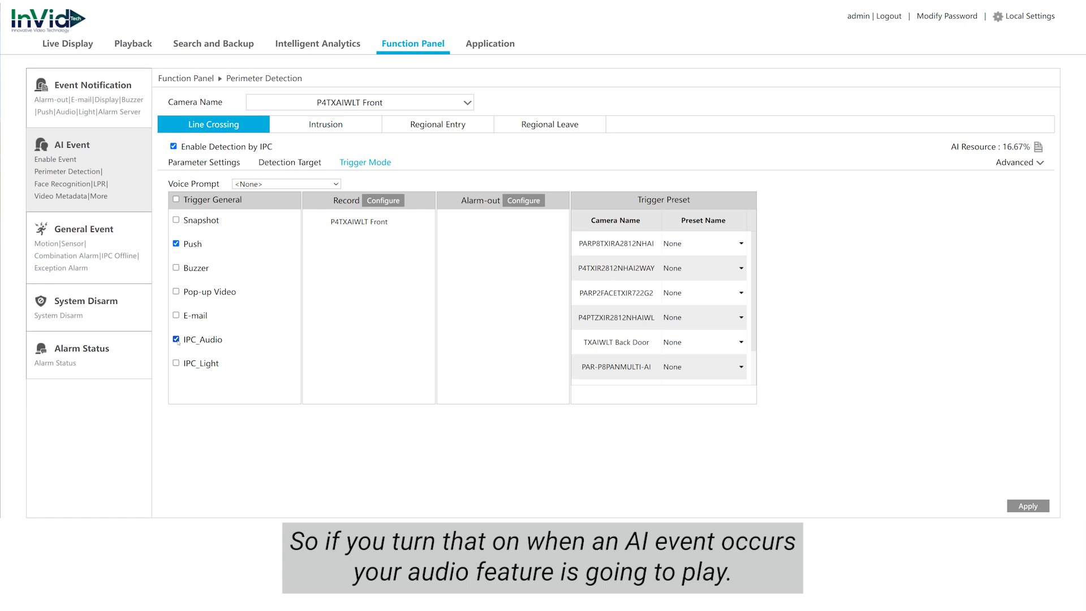
pyautogui.click(176, 339)
pyautogui.click(176, 364)
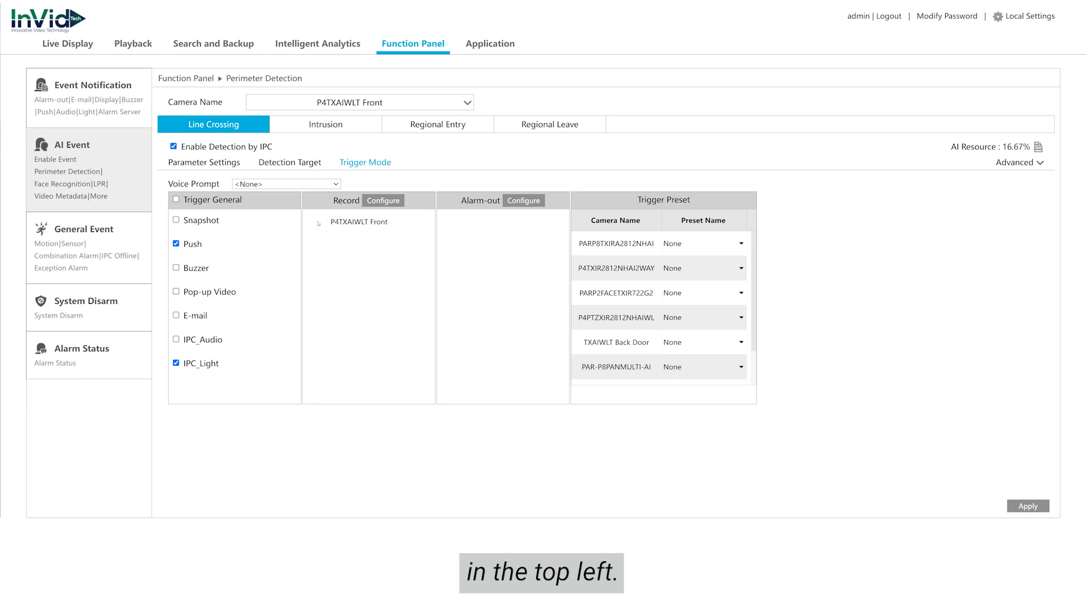
pyautogui.click(198, 364)
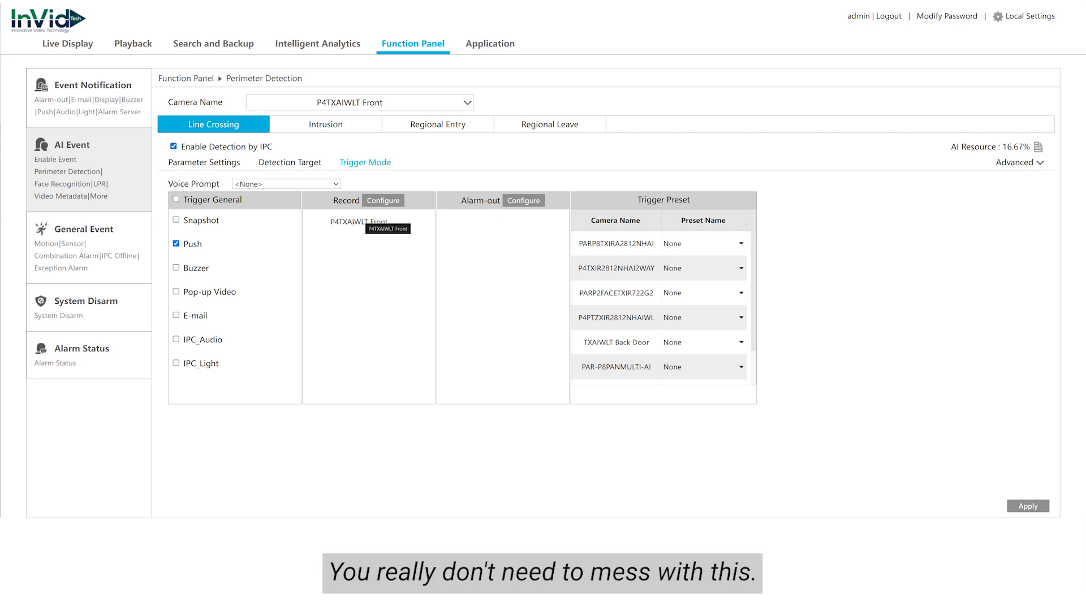
# Open the trigger record configuration, select camera P4TXIR2812NHAI2WAY as a trial, and cancel the change
pyautogui.click(376, 202)
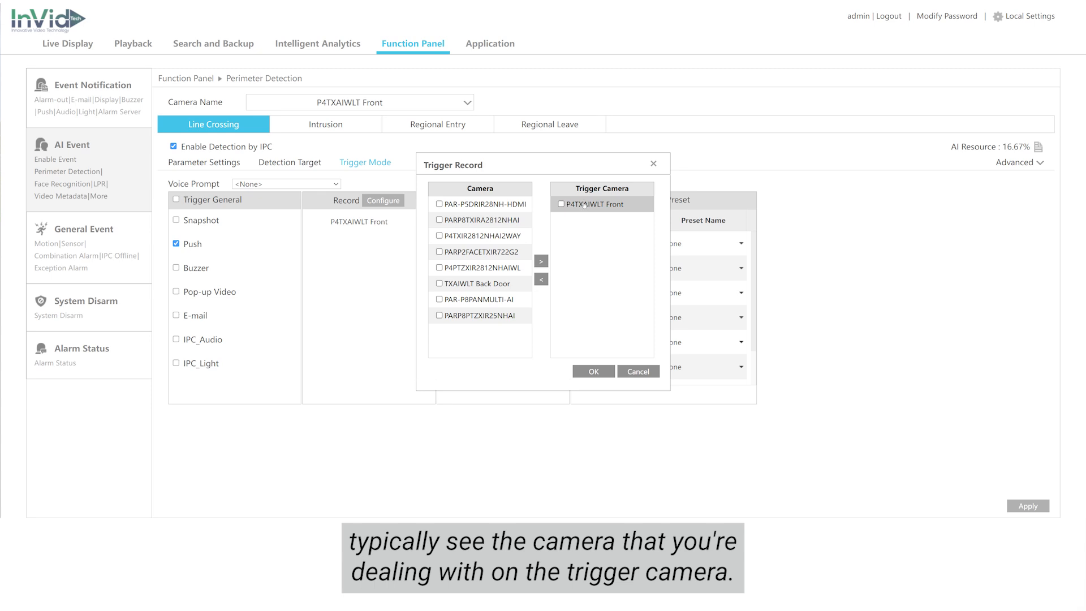
pyautogui.click(439, 236)
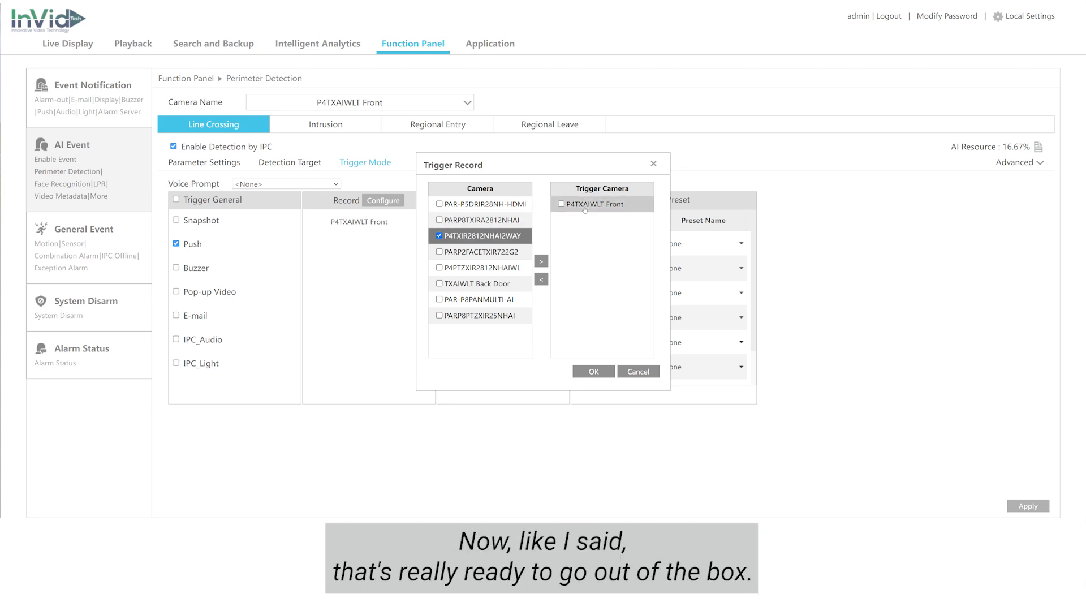
pyautogui.click(638, 372)
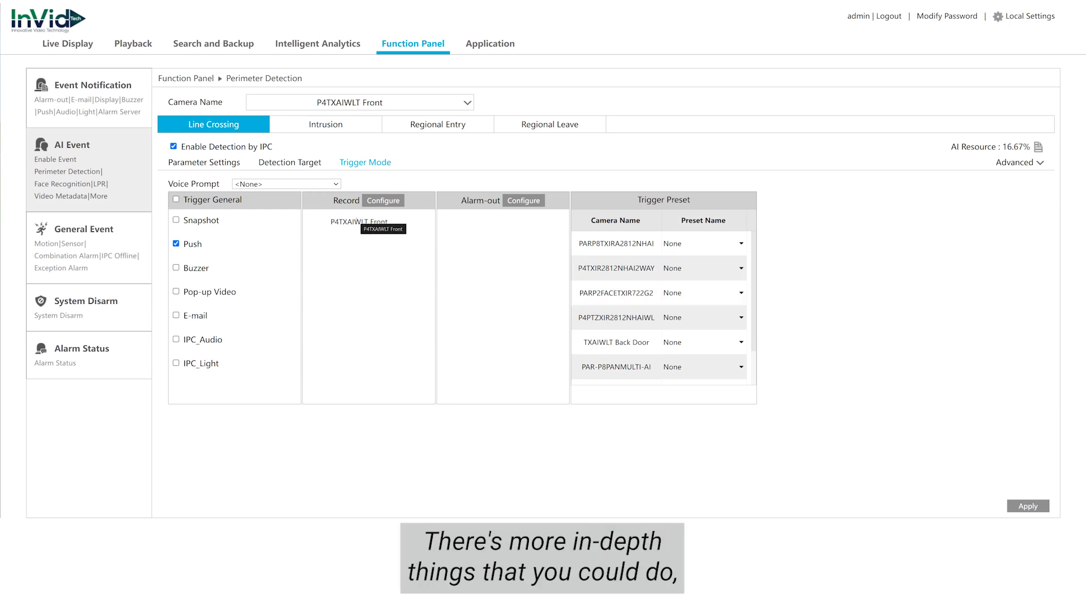
# Review the available alarm outputs for the line crossing trigger, selecting AlarmOut1 to AlarmOut4 and clearing them again
pyautogui.click(519, 202)
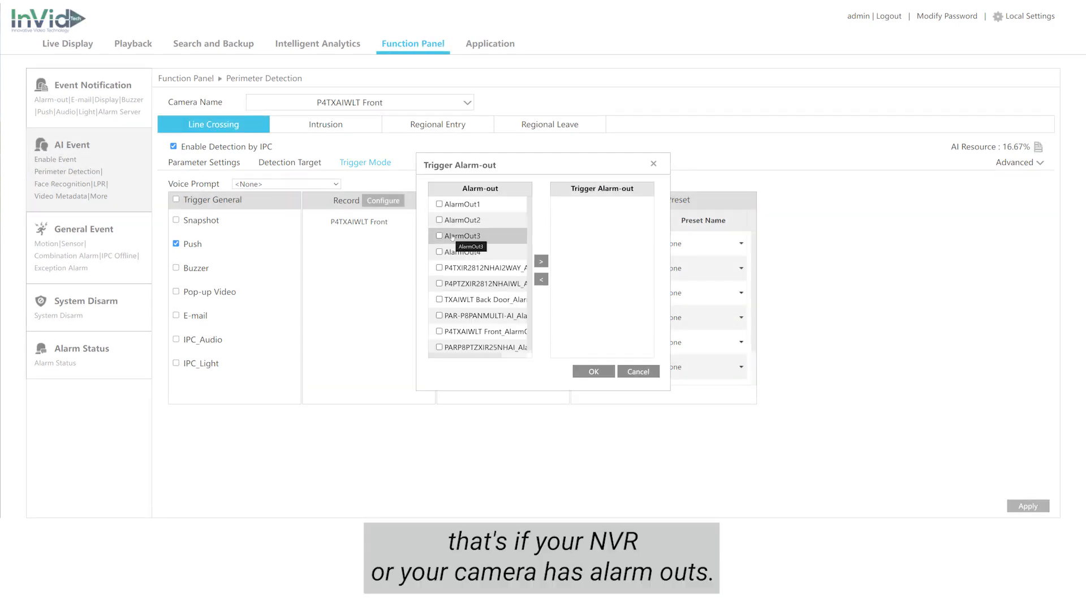
pyautogui.scroll(-1, 461, 260)
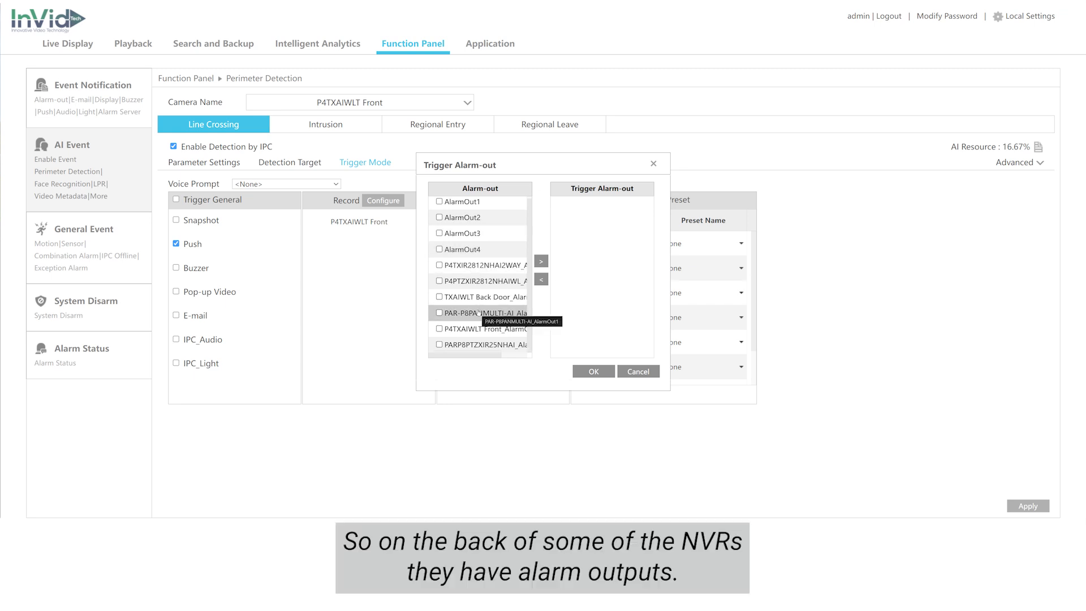
pyautogui.scroll(1, 447, 210)
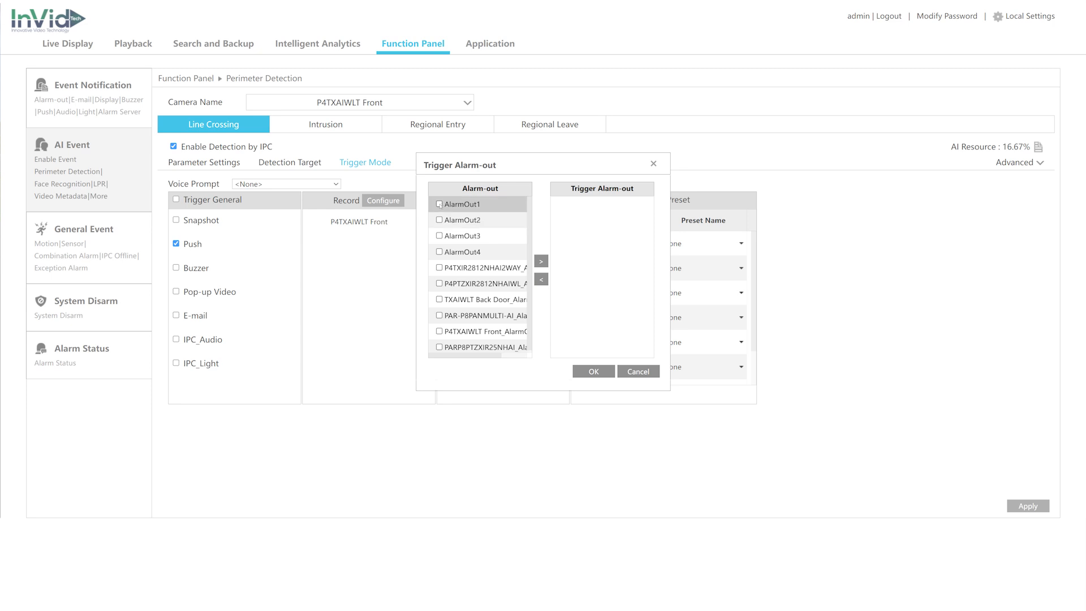
pyautogui.click(439, 204)
pyautogui.click(444, 220)
pyautogui.click(447, 236)
pyautogui.click(449, 249)
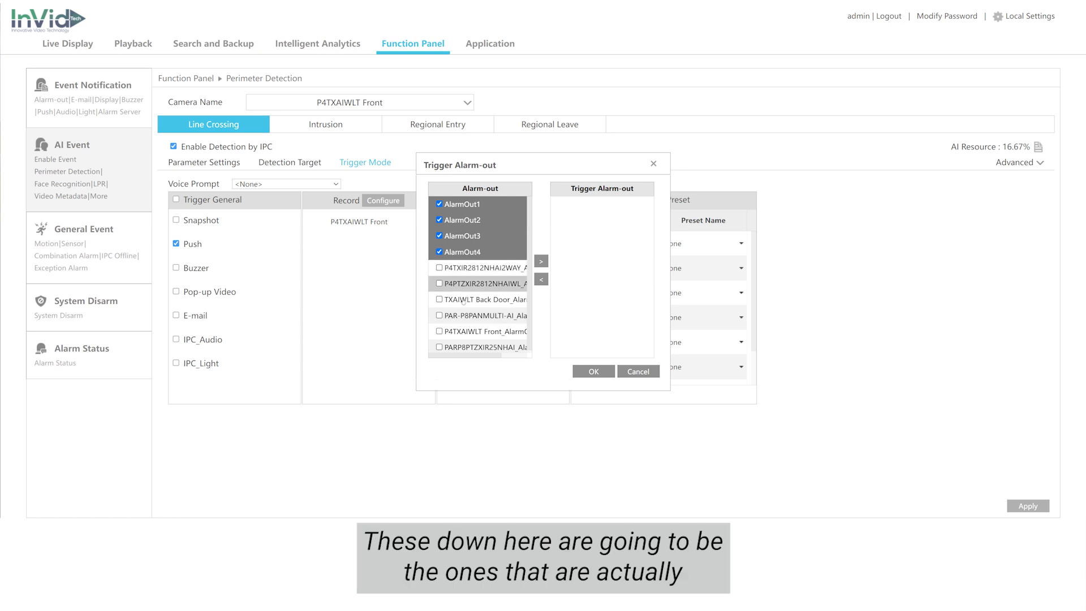
pyautogui.click(439, 252)
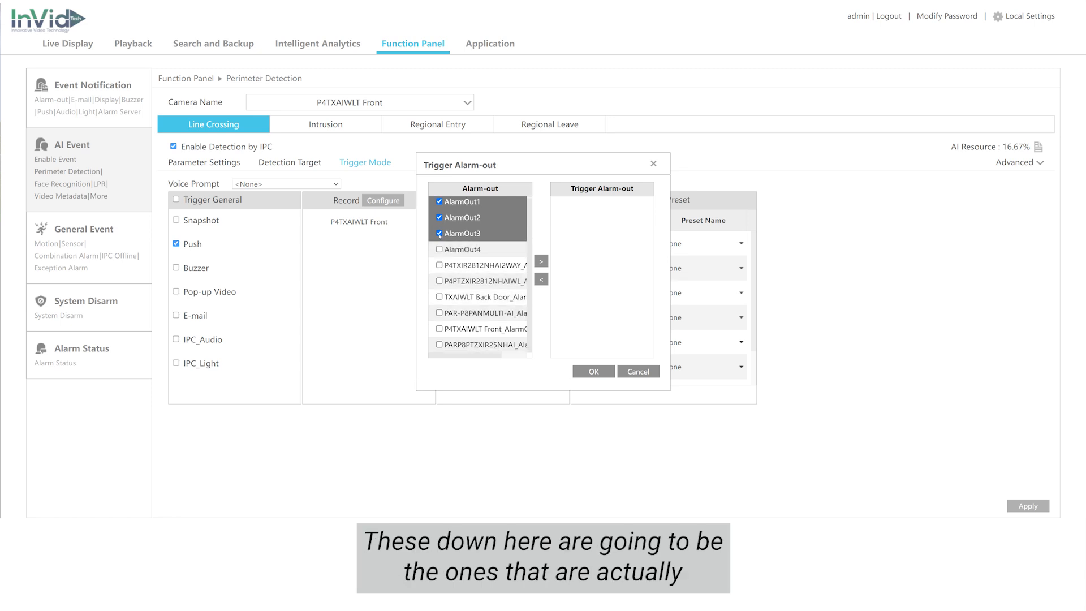
pyautogui.click(439, 235)
pyautogui.click(439, 217)
pyautogui.click(439, 201)
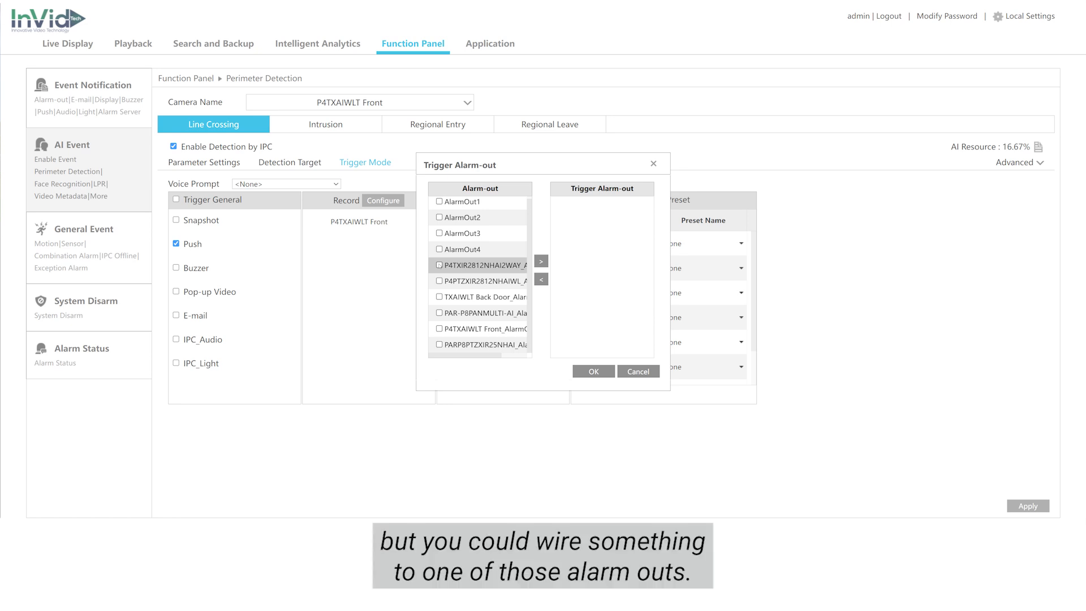
# Add AlarmOut1 as a triggered alarm output for line crossing and confirm
pyautogui.click(439, 202)
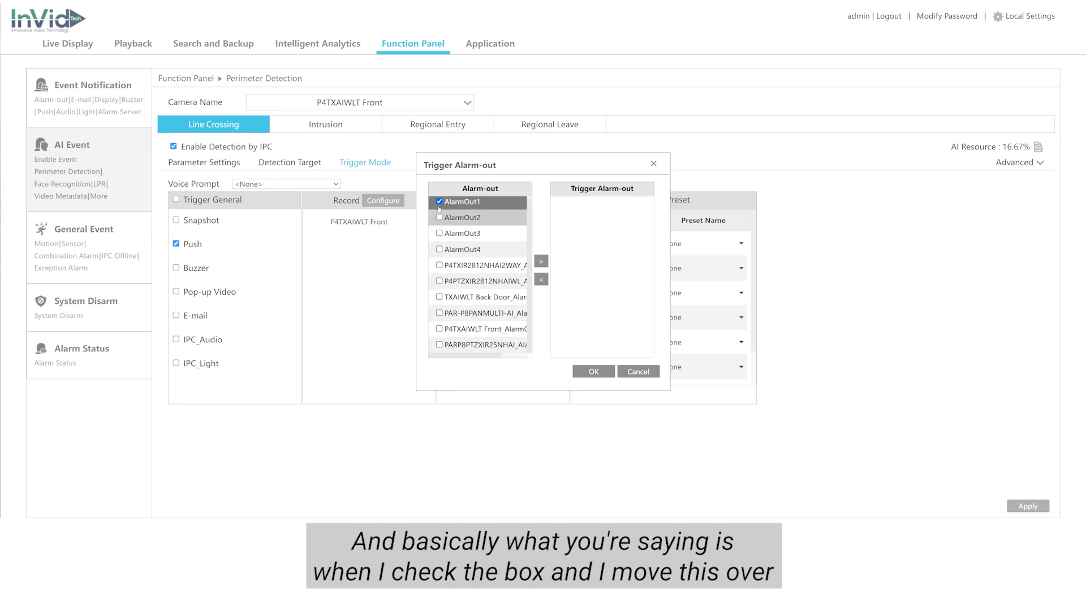
pyautogui.click(541, 261)
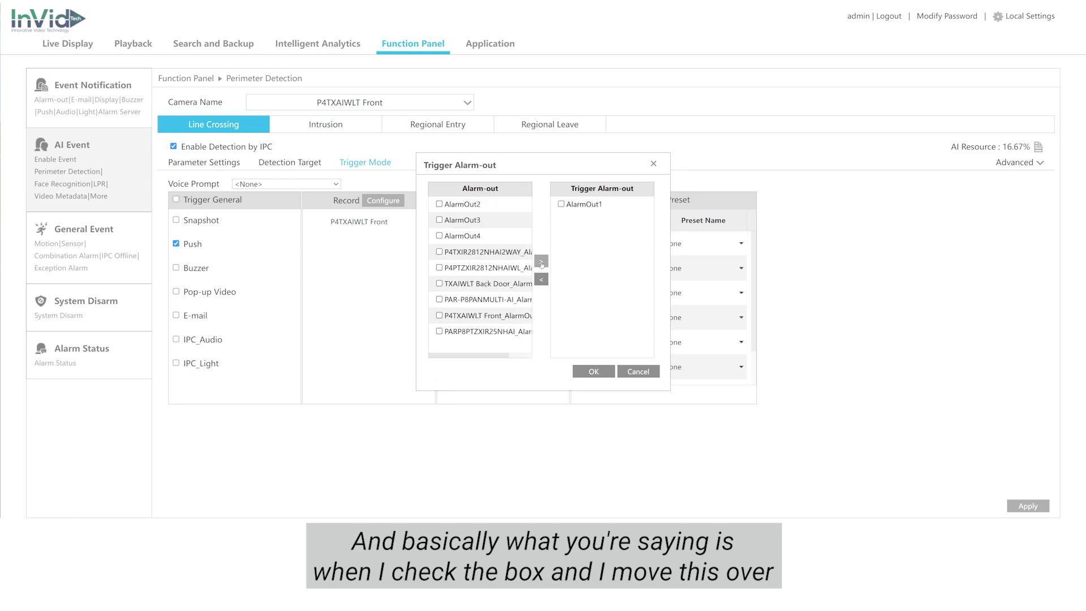
pyautogui.click(593, 371)
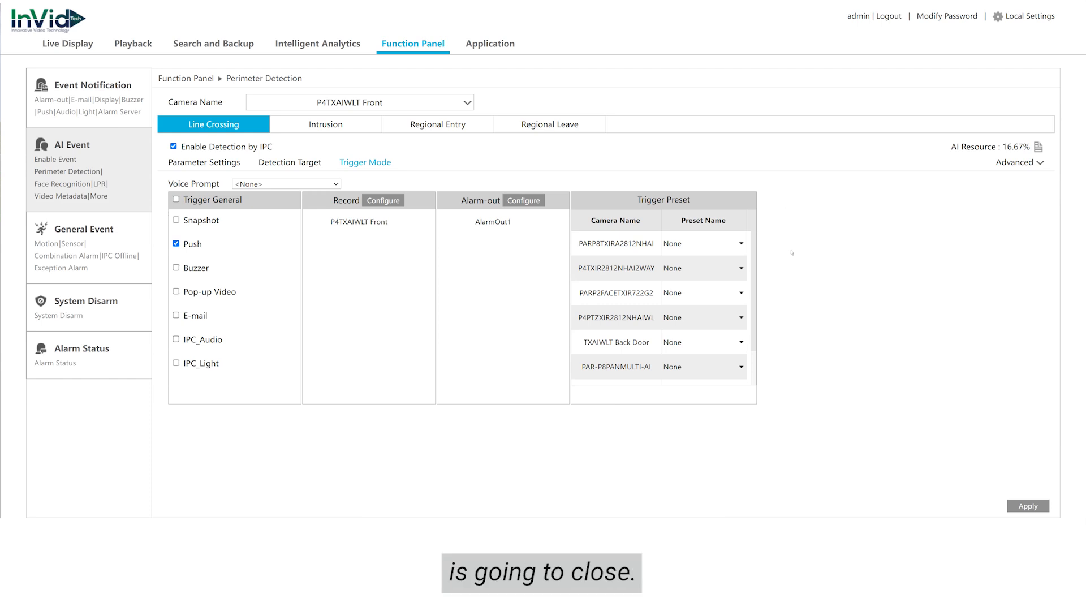
# Remove AlarmOut1 from the triggered alarm outputs and check the preset choices for camera PARP8TXIRA2812NHAI
pyautogui.click(523, 200)
pyautogui.click(541, 279)
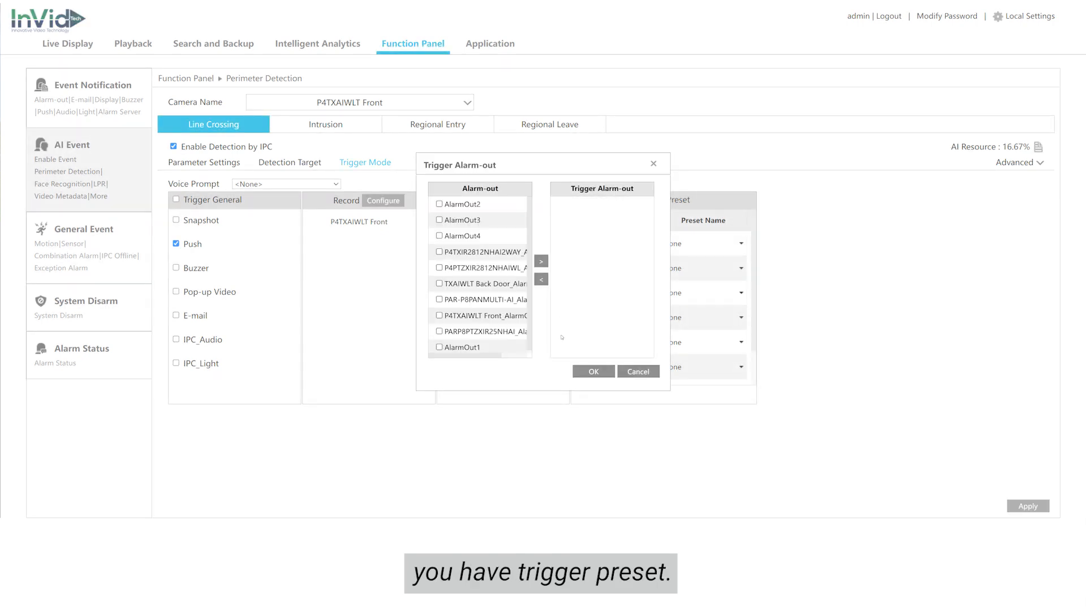
pyautogui.click(594, 371)
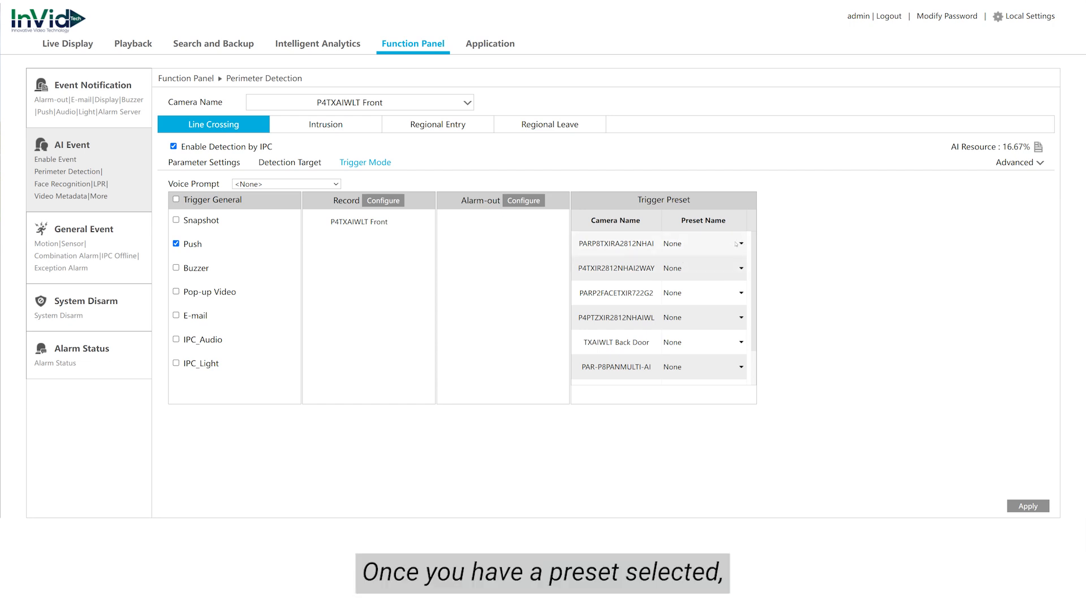
pyautogui.click(687, 244)
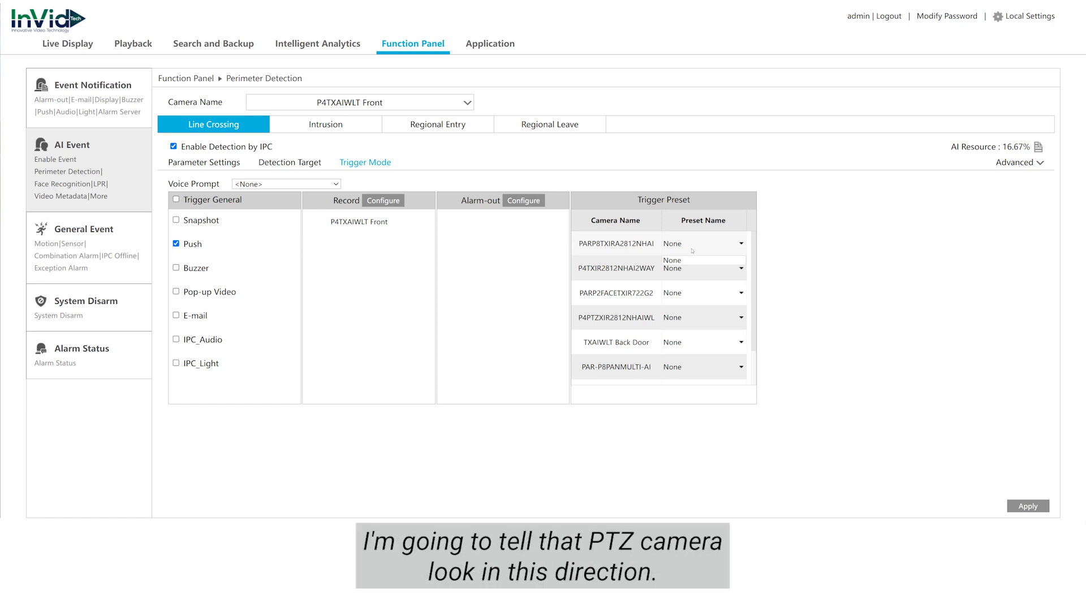
pyautogui.click(809, 230)
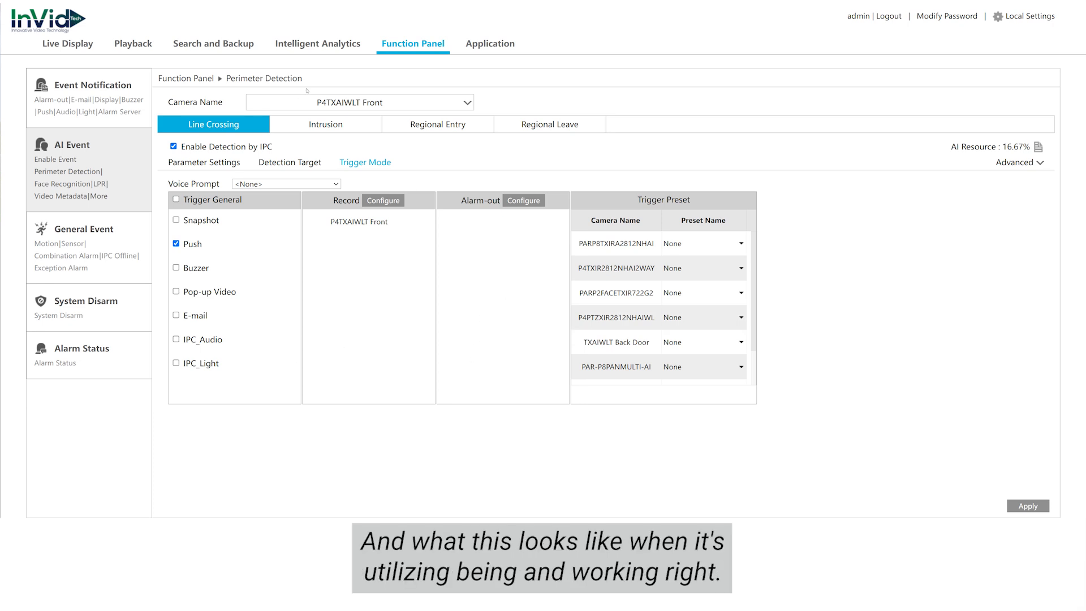
# Run a vehicle search by event in Intelligent Analytics for today, 06/14/2024, across all cameras, events and targets
pyautogui.click(316, 50)
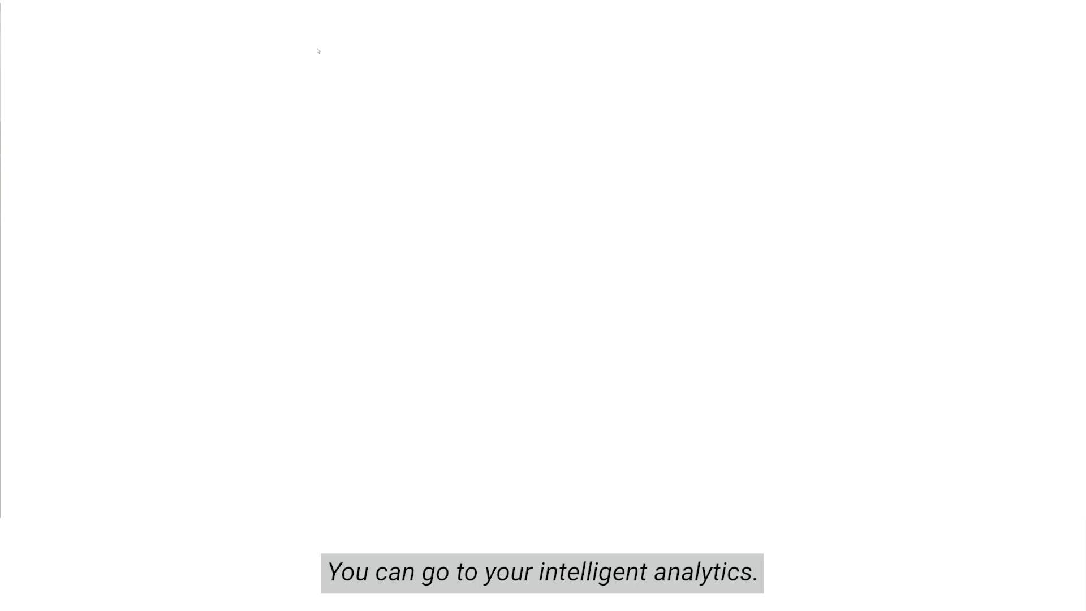
pyautogui.click(53, 207)
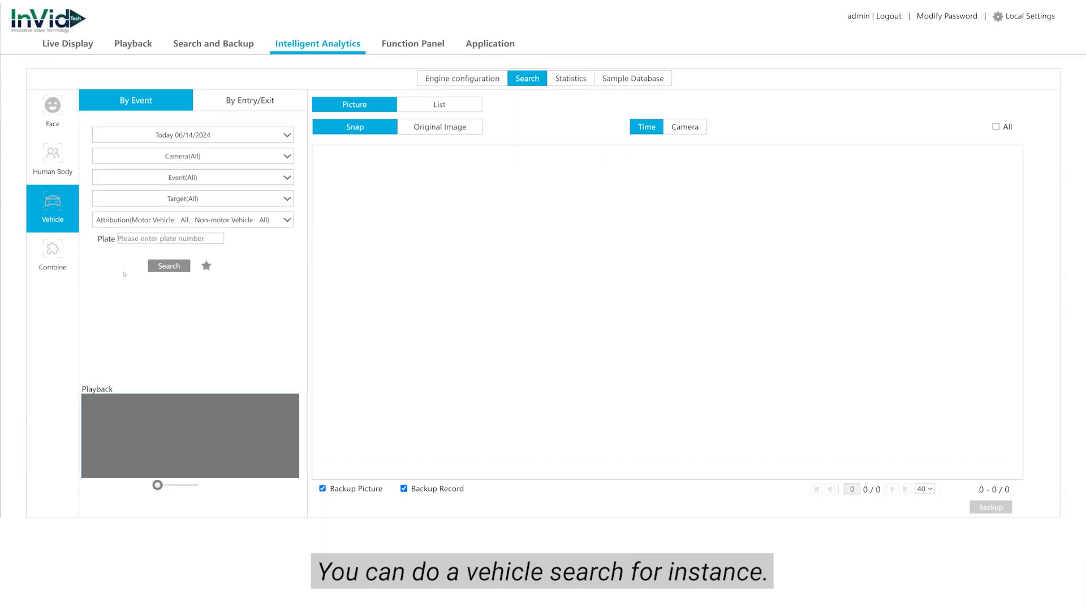
pyautogui.click(187, 156)
pyautogui.click(263, 308)
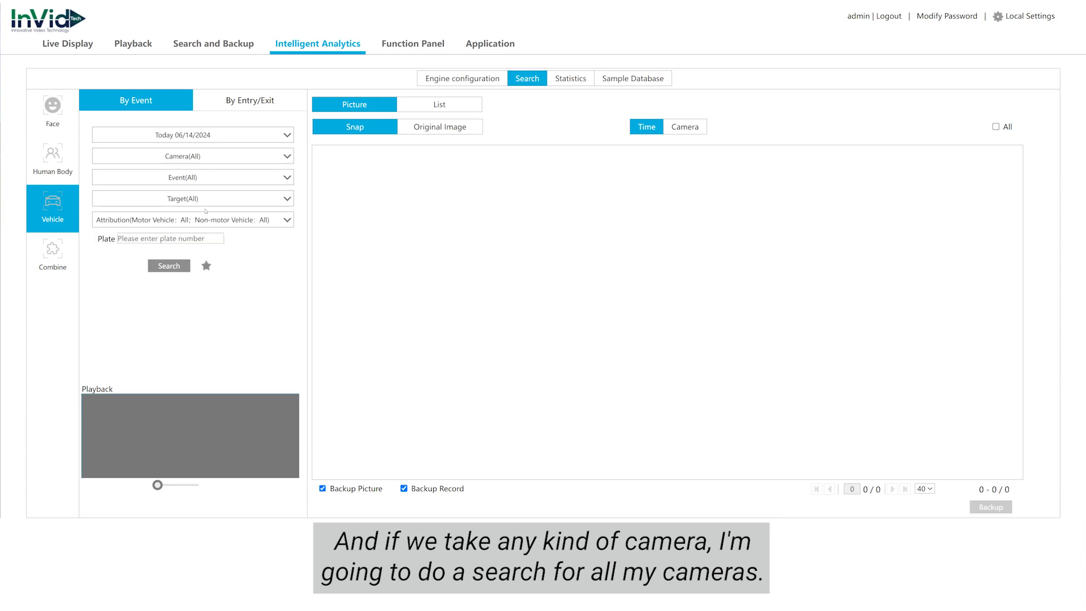
pyautogui.click(169, 270)
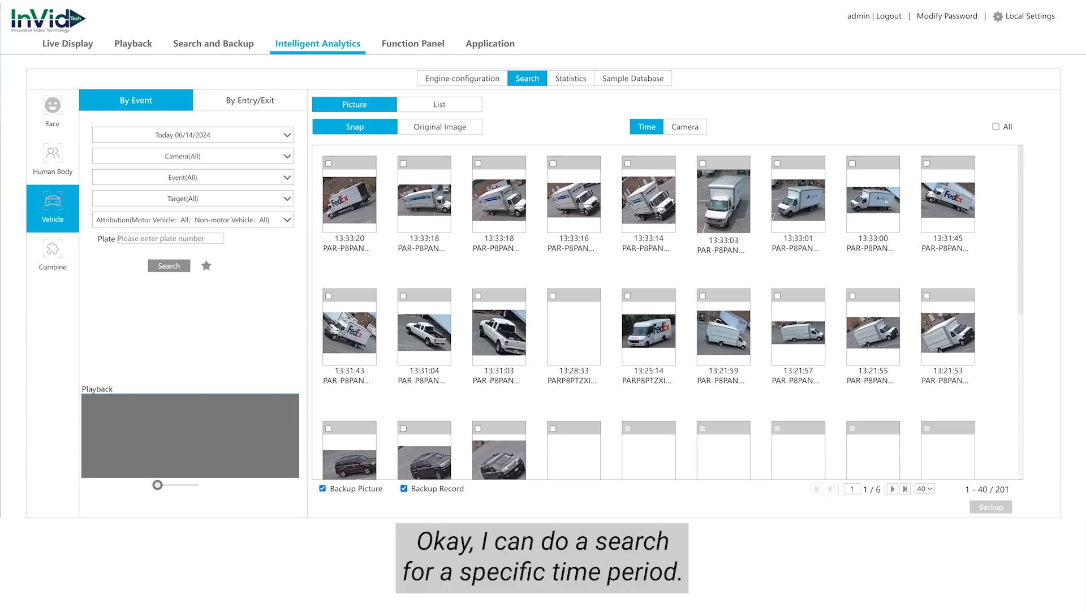
# Review the vehicle search's time period, camera and event filter choices, keeping today, all cameras and all events
pyautogui.click(192, 134)
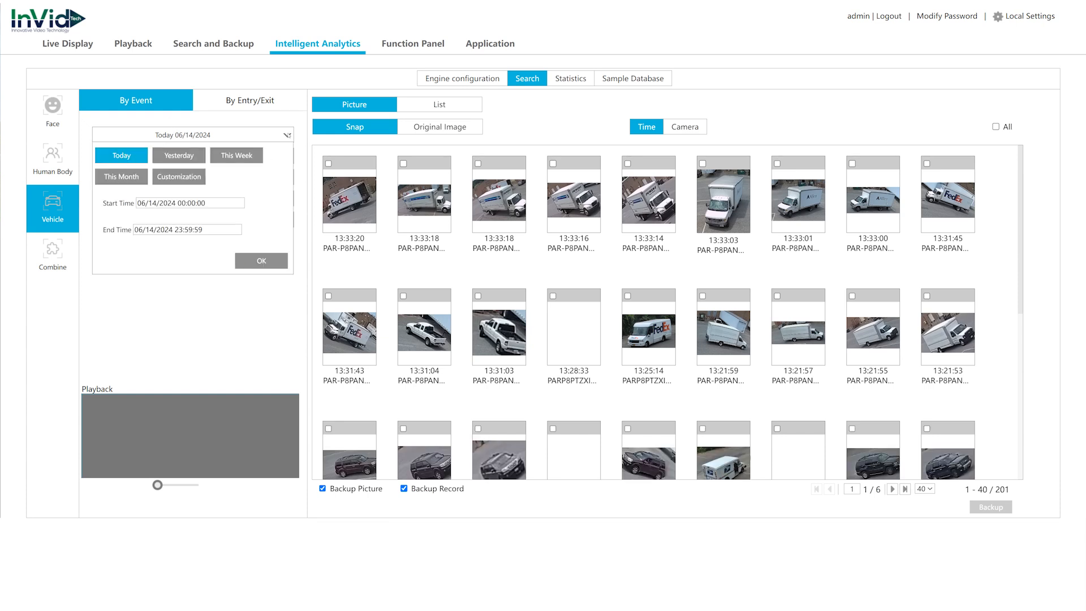
pyautogui.click(210, 134)
pyautogui.click(204, 156)
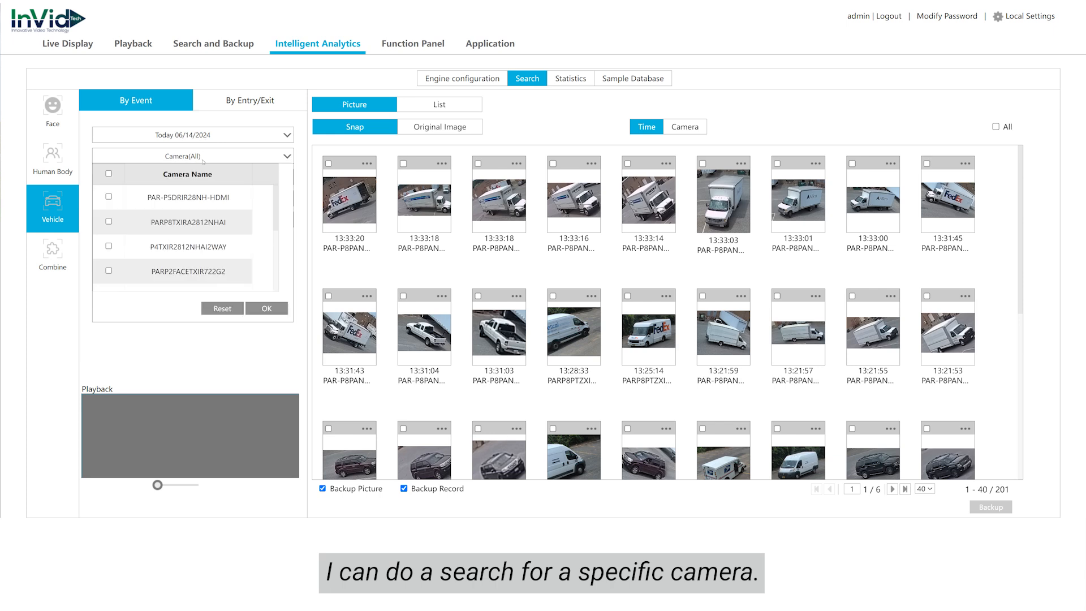
pyautogui.click(199, 156)
pyautogui.click(224, 179)
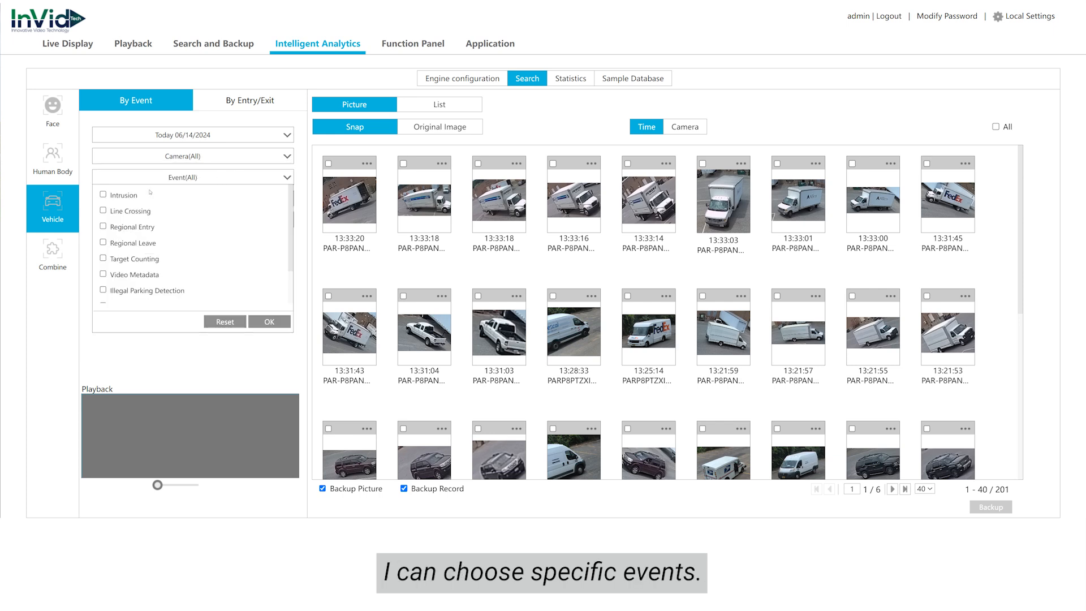
pyautogui.click(103, 194)
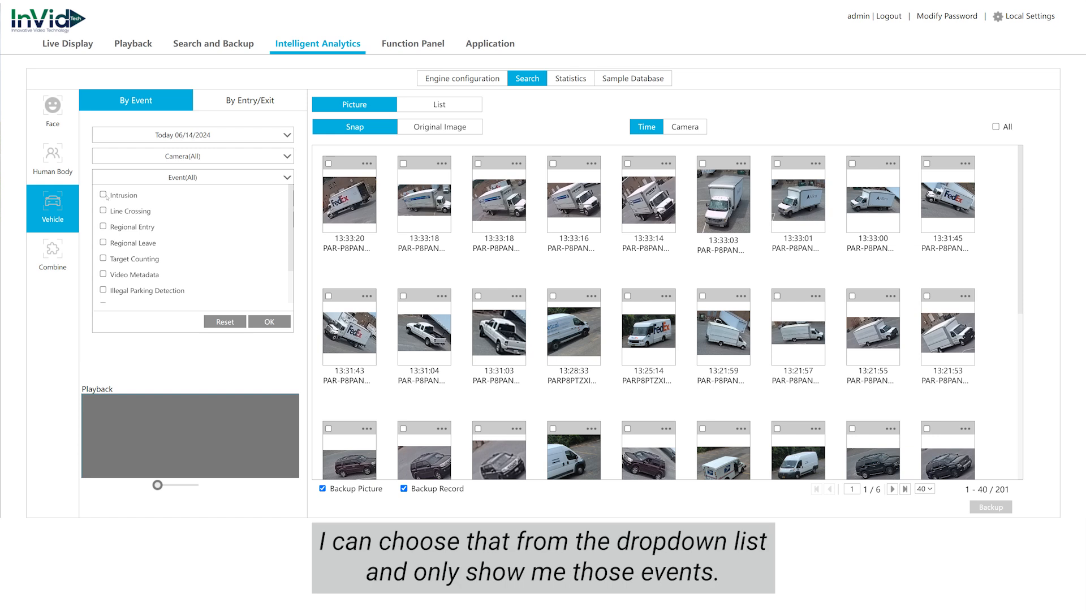
pyautogui.click(192, 177)
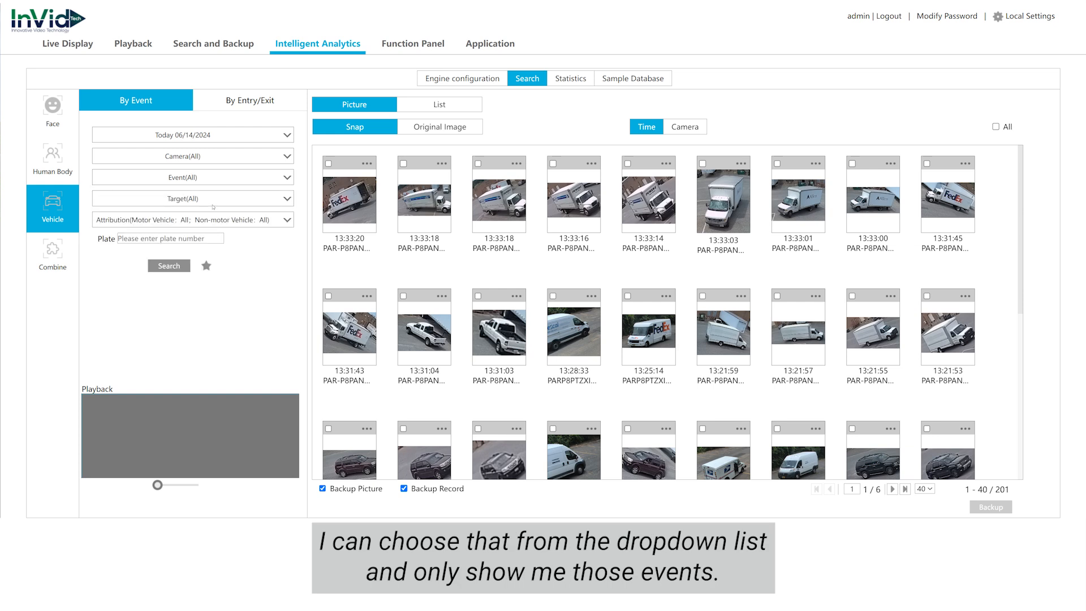
# Check the target filter choices for the vehicle search, keeping all targets
pyautogui.click(280, 201)
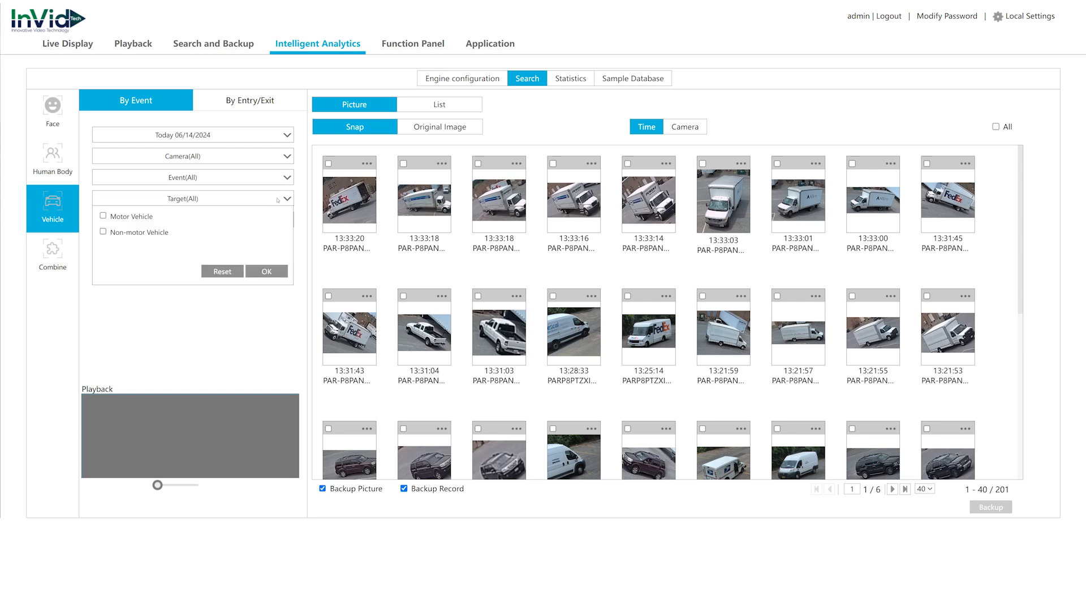
pyautogui.click(278, 200)
# Play the recorded clip of the first 13:33:18 vehicle snapshot and select that snapshot for backup
pyautogui.scroll(-5, 598, 254)
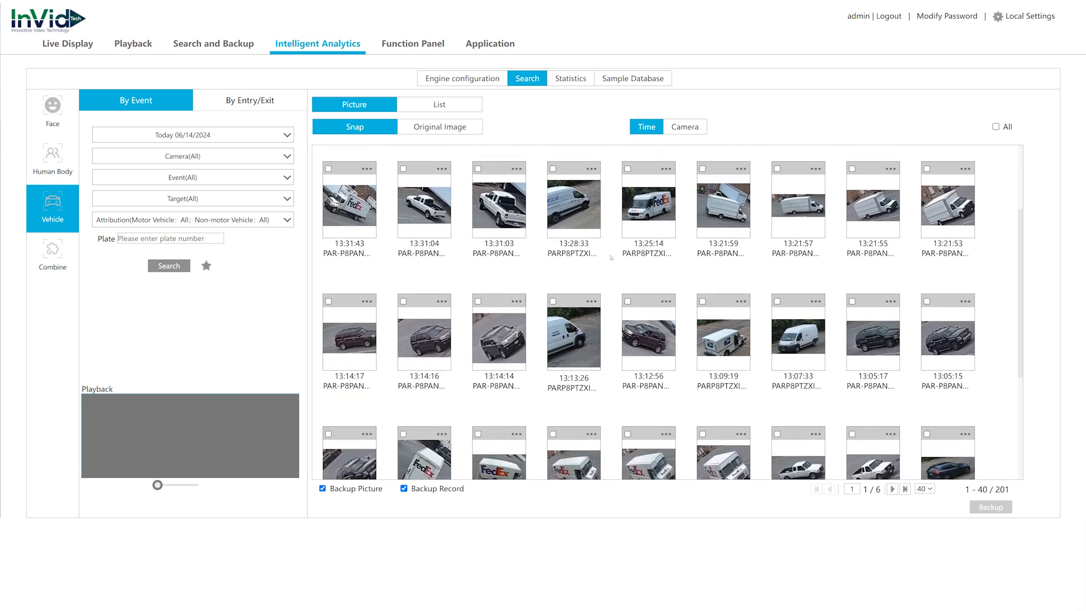
pyautogui.scroll(5, 596, 239)
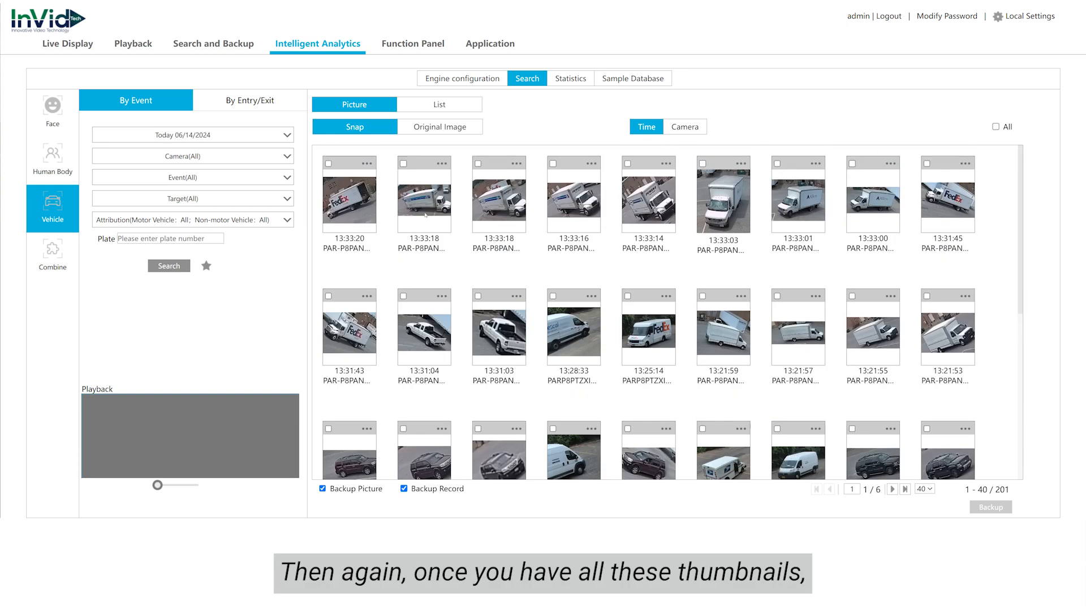
pyautogui.click(418, 189)
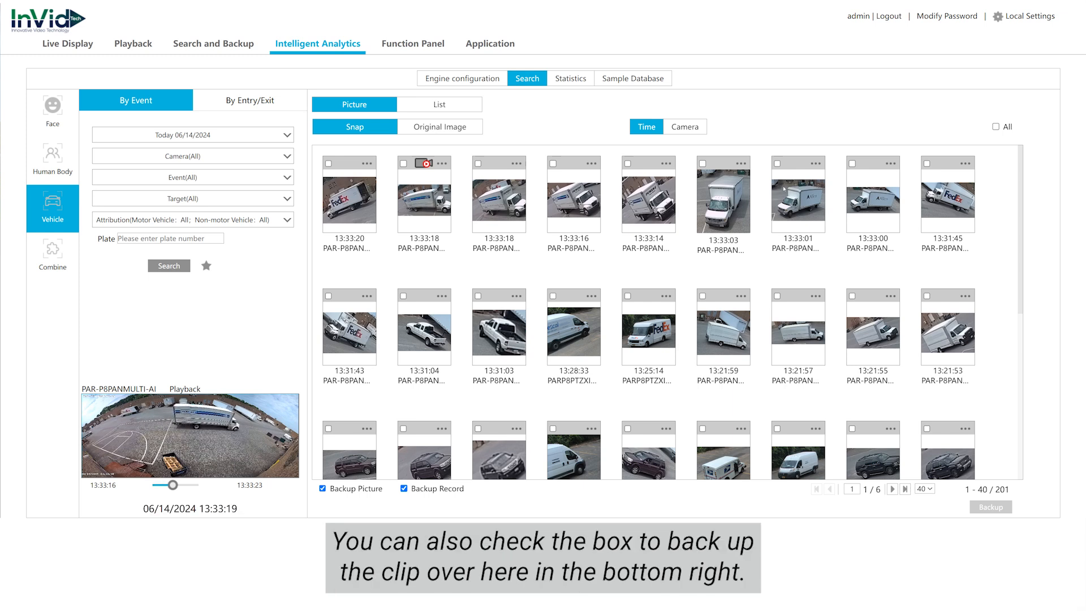
pyautogui.click(404, 163)
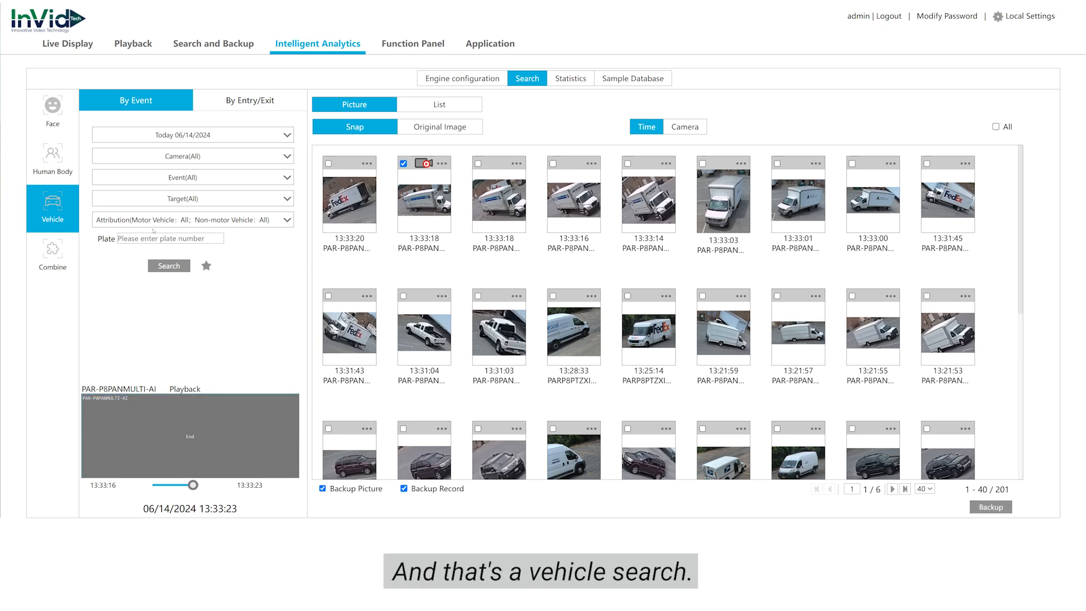
# Run a human body search for today, 06/14/2024, across all cameras, events and attributes
pyautogui.click(50, 154)
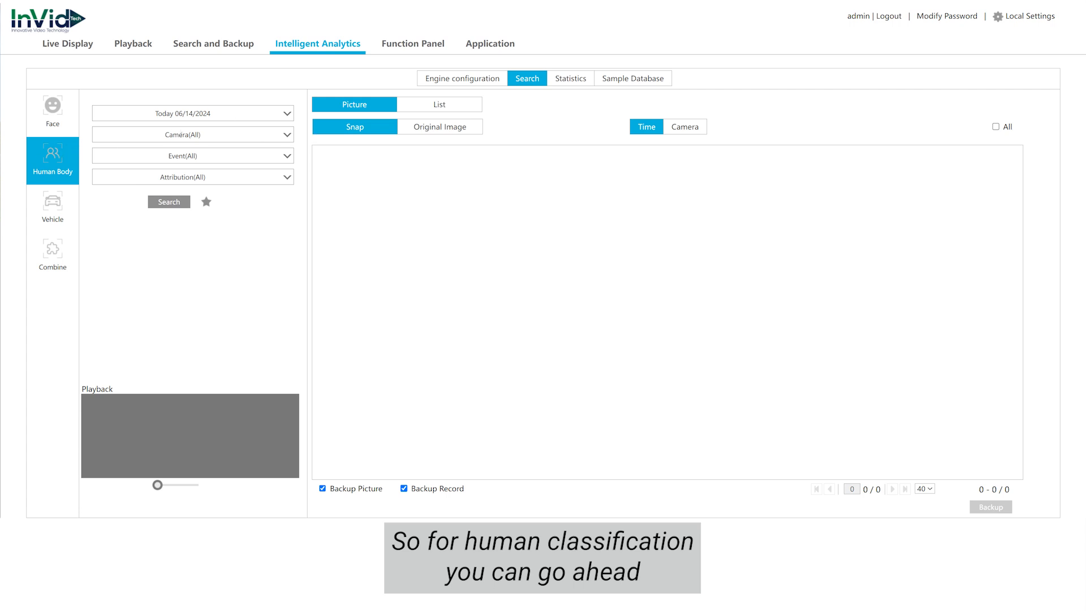
pyautogui.click(179, 134)
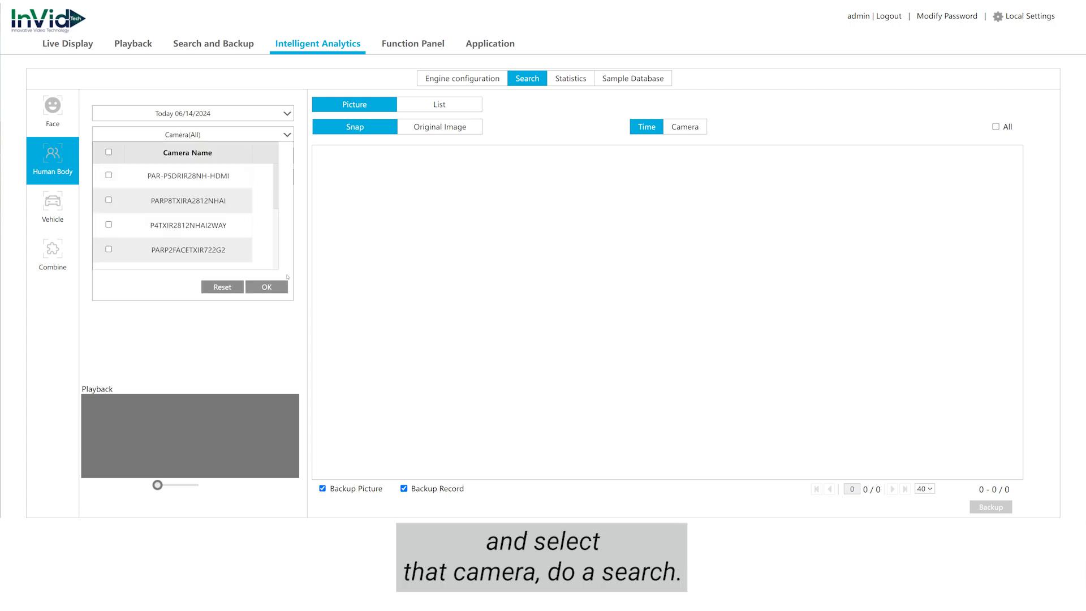
pyautogui.click(266, 287)
pyautogui.click(169, 202)
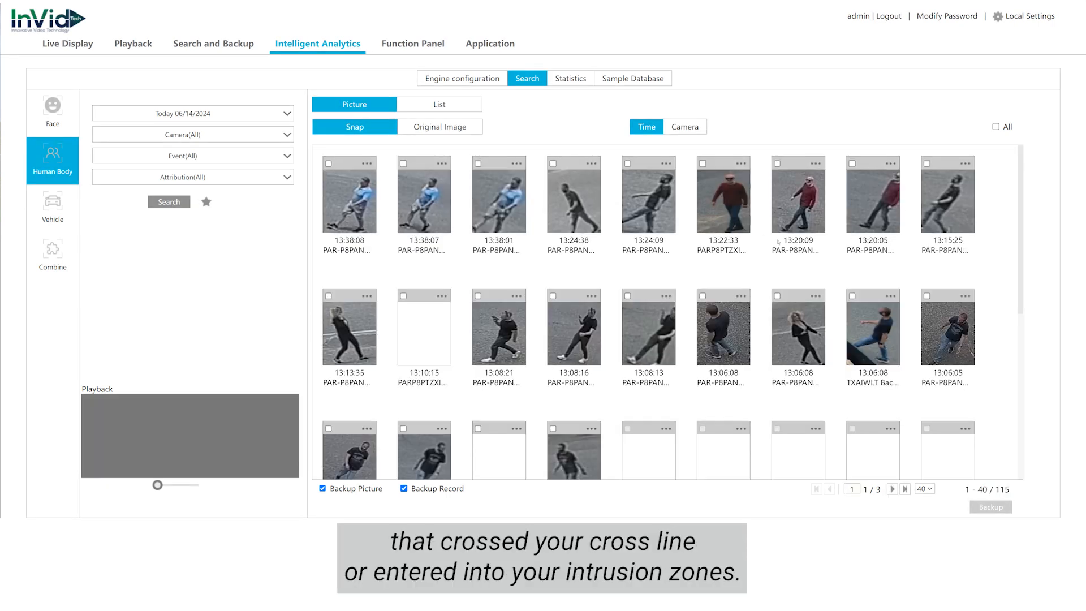
# Look through the human body snapshots and play the recorded clip of the 13:08:16 detection
pyautogui.scroll(-2, 726, 260)
pyautogui.scroll(2, 726, 259)
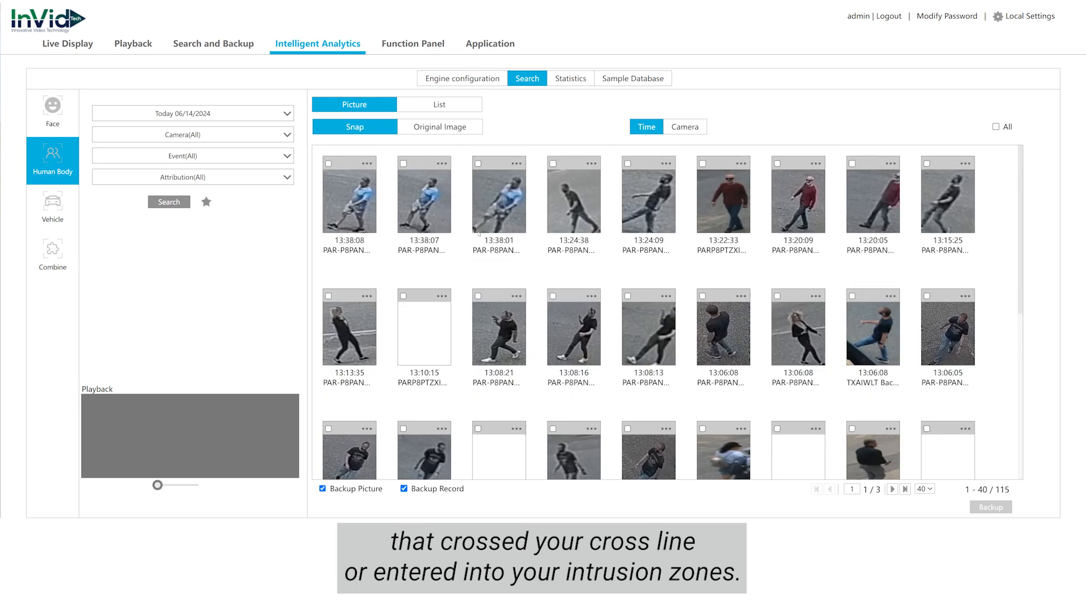
pyautogui.scroll(-1, 766, 281)
pyautogui.click(587, 286)
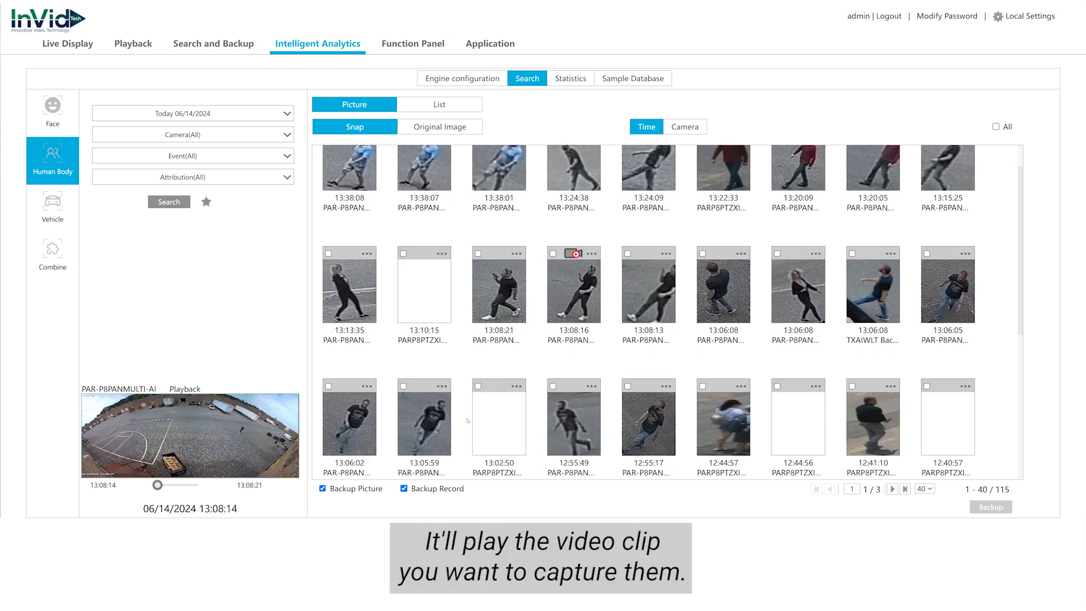
# Show the human body results as original images and look through the wide-angle camera views
pyautogui.scroll(-2, 505, 417)
pyautogui.click(440, 127)
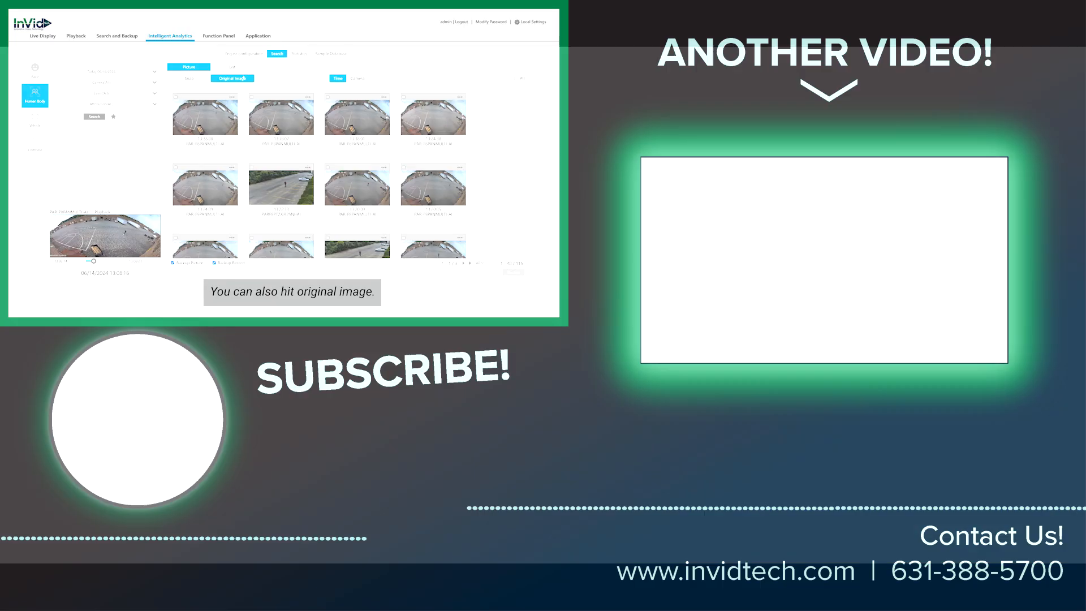
pyautogui.scroll(-5, 319, 149)
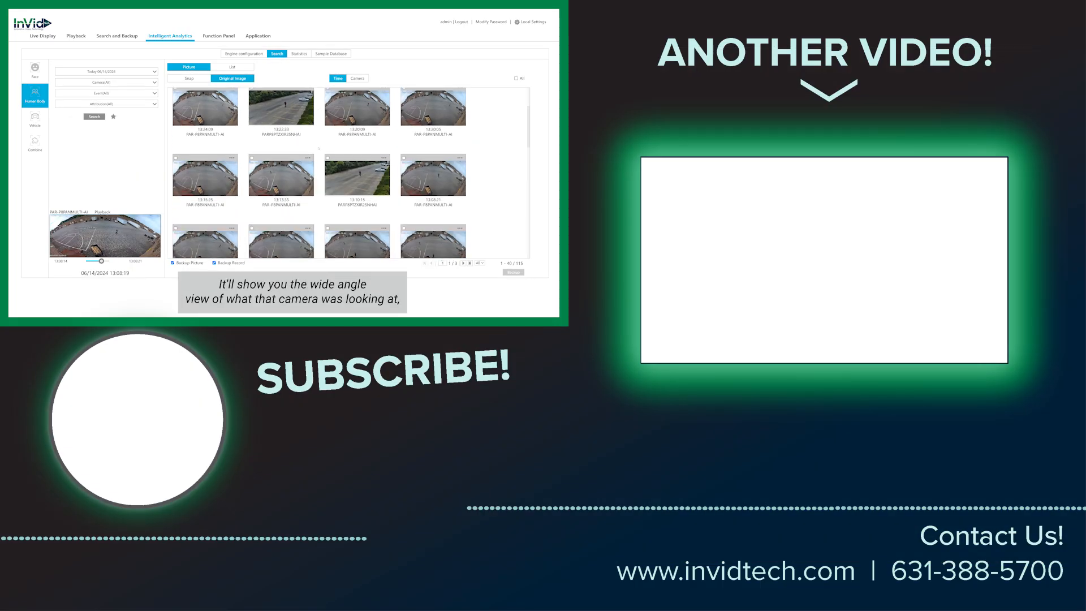